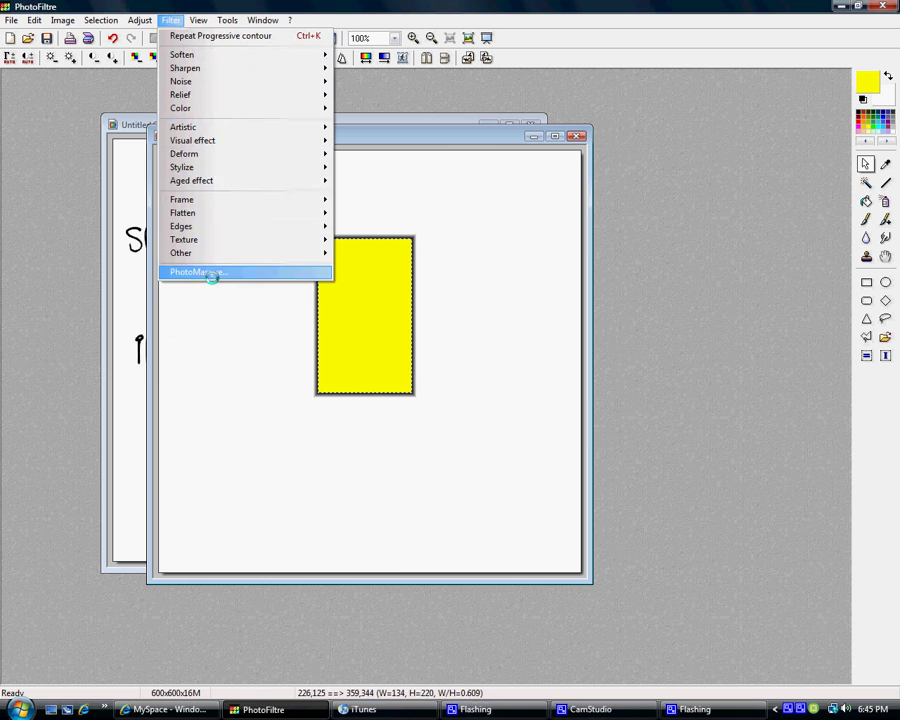
# Apply a PhotoMasque bubble-pattern mask to the selected yellow rectangle and clear the selection.
pyautogui.click(213, 272)
pyautogui.click(288, 540)
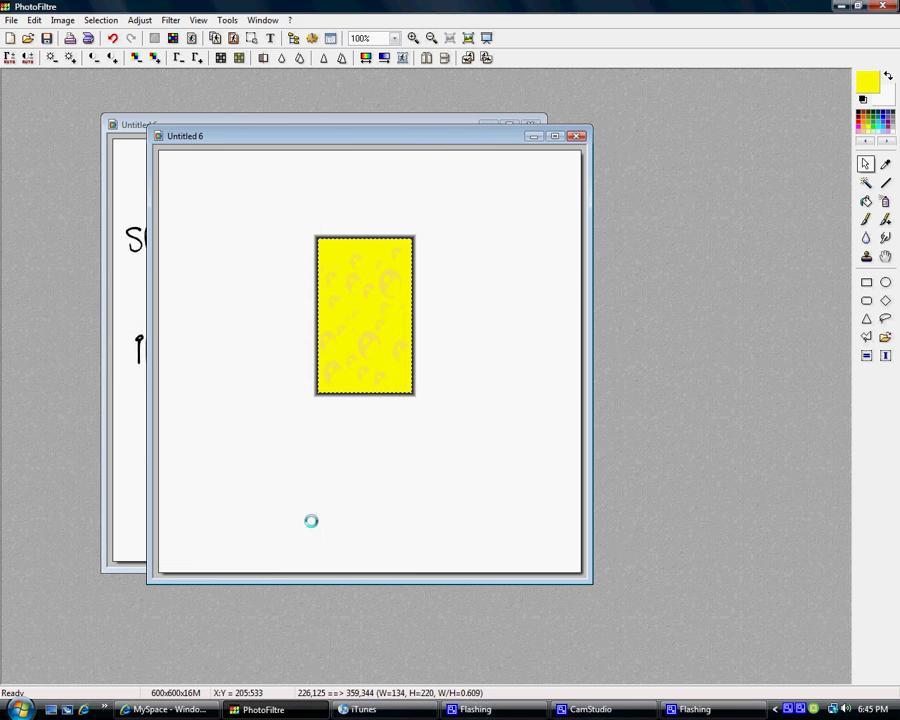
pyautogui.click(311, 521)
# Draw an elliptical eye about 35 × 49 px in the rectangle's upper left area, filled white with a 1 px black stroke.
pyautogui.scroll(2, 442, 337)
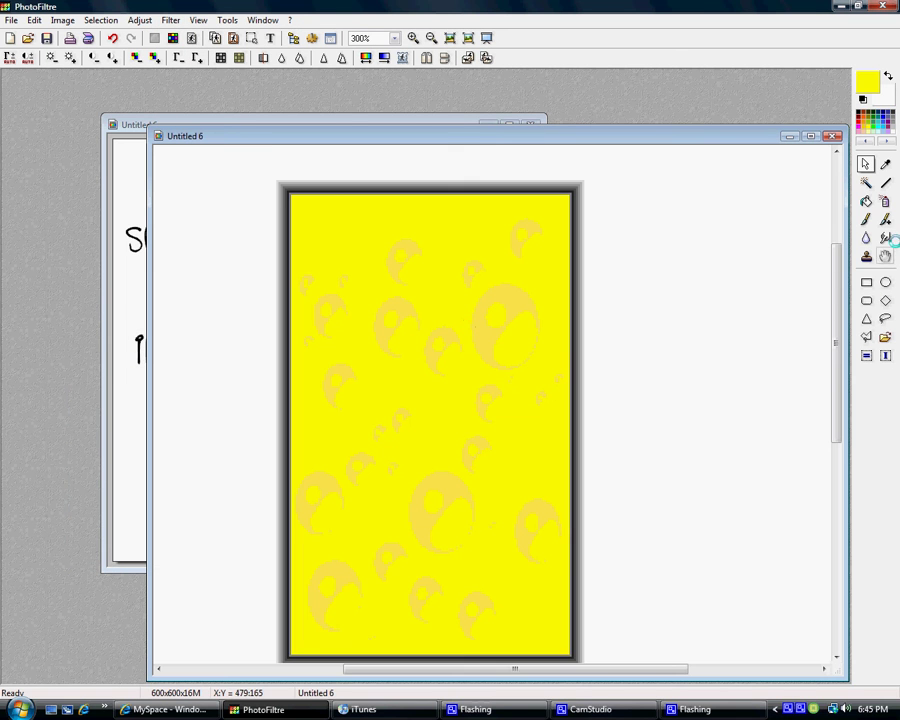
pyautogui.click(885, 282)
pyautogui.moveTo(341, 234); pyautogui.dragTo(418, 338)
pyautogui.rightClick(377, 289)
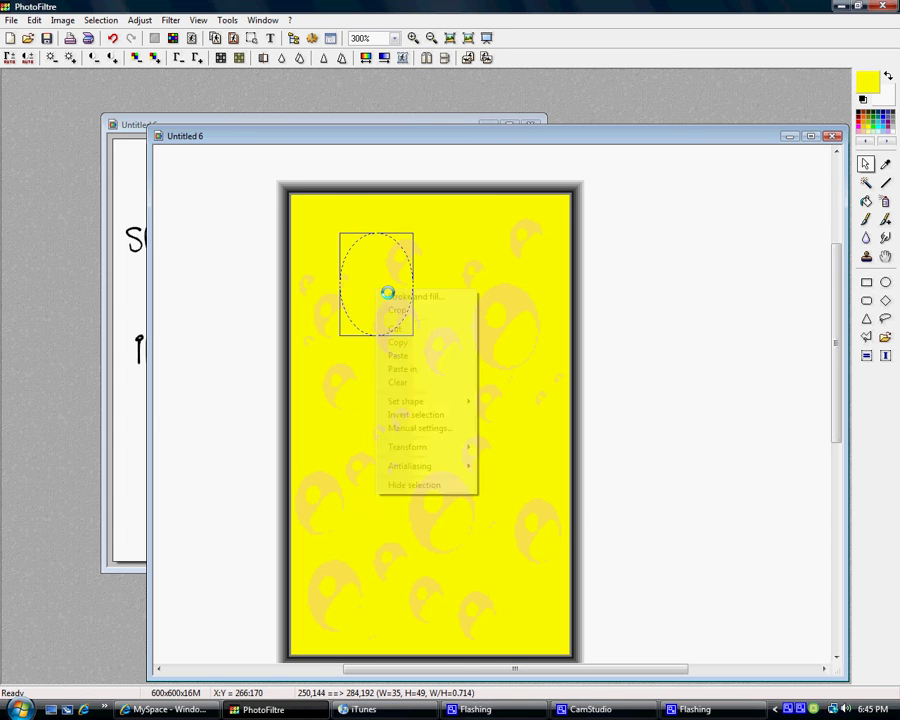
pyautogui.click(390, 296)
pyautogui.click(429, 356)
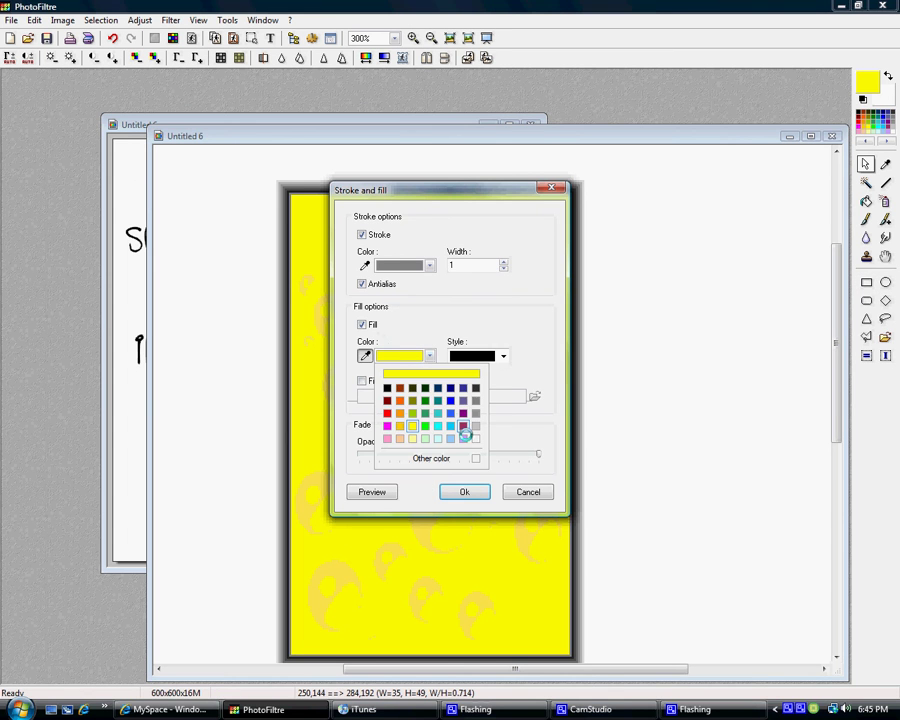
pyautogui.click(475, 437)
pyautogui.click(429, 265)
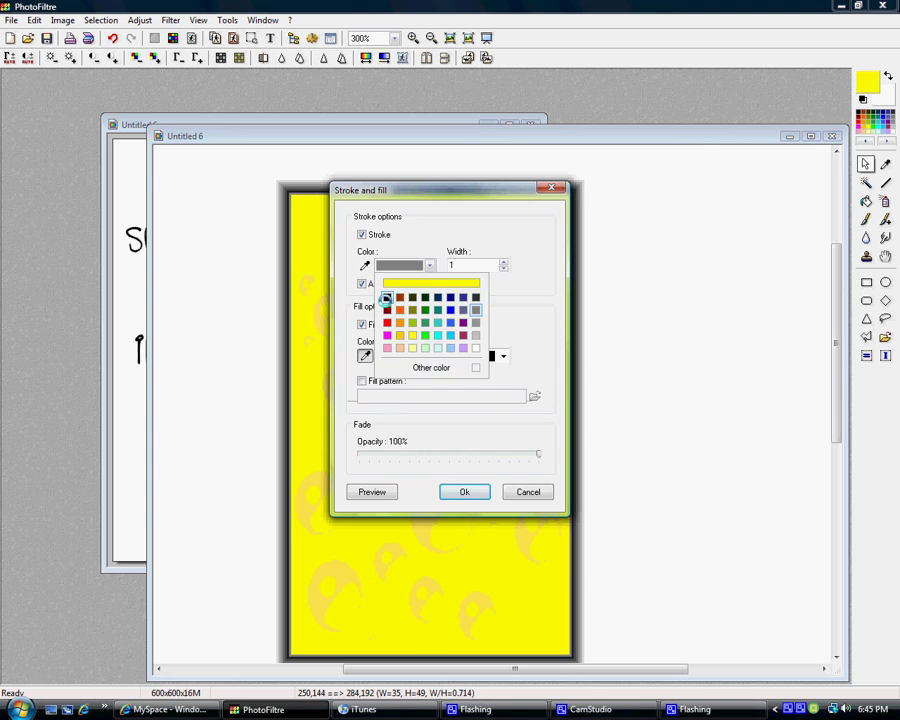
pyautogui.click(387, 297)
pyautogui.click(464, 490)
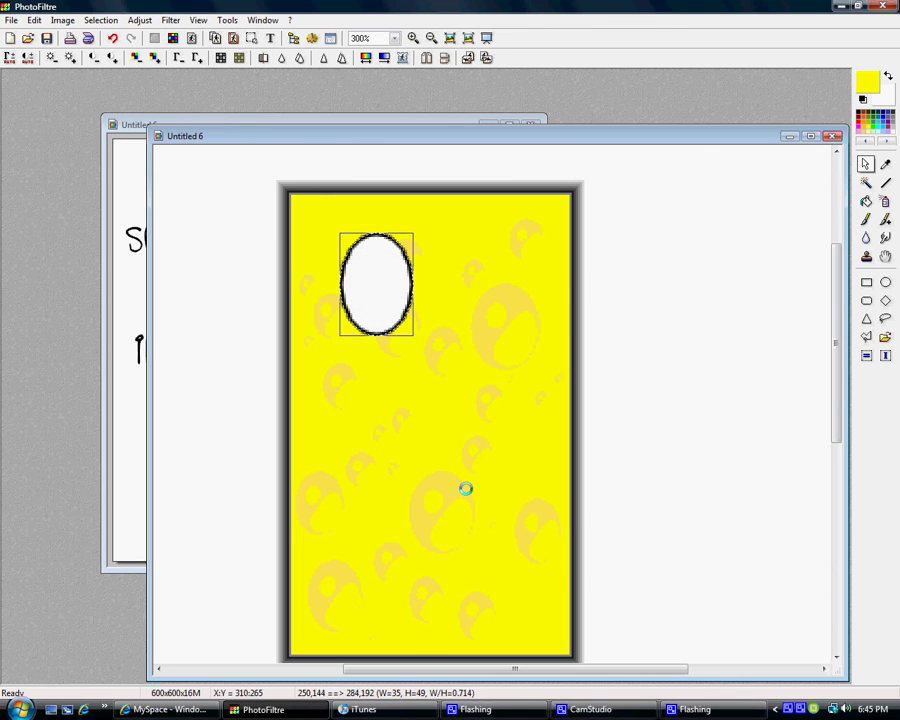
# Duplicate the white eye and place the copy directly to its right at about the same height.
pyautogui.hotkey('ctrl', 'c')
pyautogui.hotkey('ctrl', 'v')
pyautogui.moveTo(482, 402); pyautogui.dragTo(451, 286)
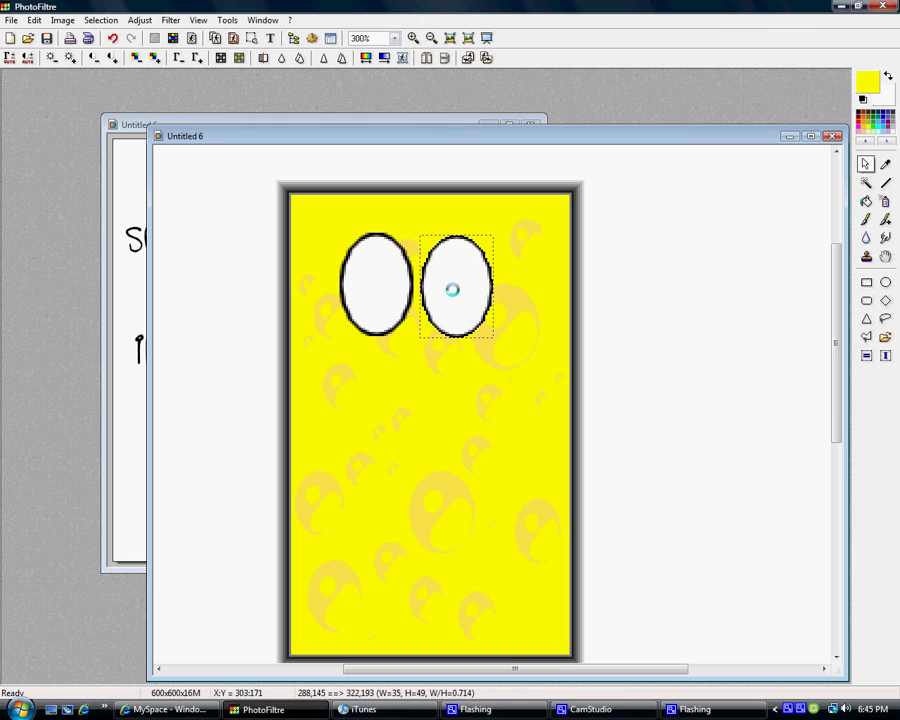
pyautogui.rightClick(452, 289)
pyautogui.click(468, 299)
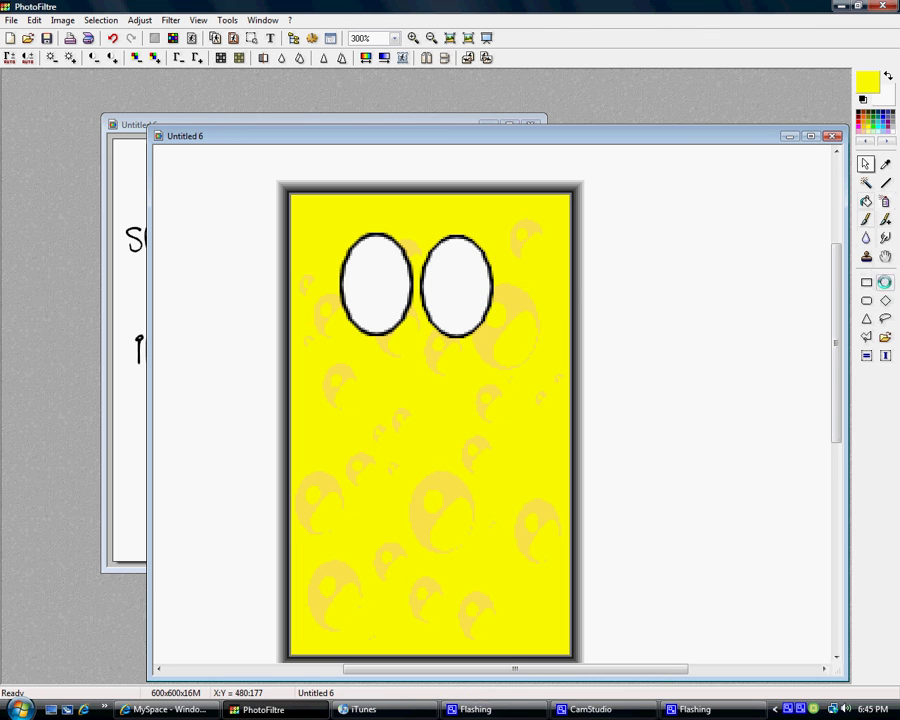
# Draw an elliptical iris about 15 × 18 px inside the left eye, filled light blue without a stroke.
pyautogui.click(885, 282)
pyautogui.moveTo(364, 281); pyautogui.dragTo(394, 316)
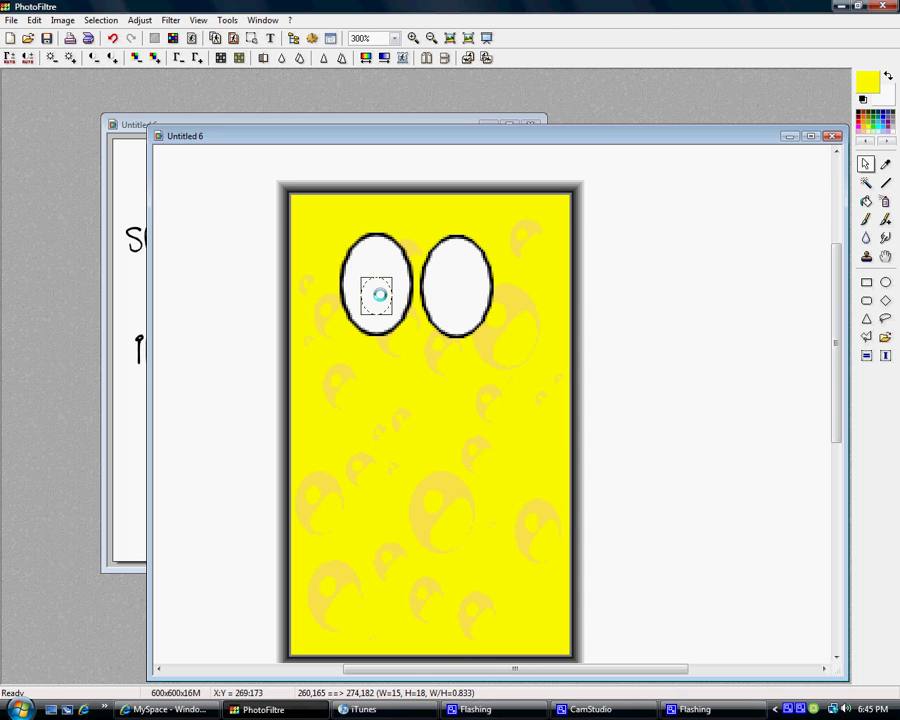
pyautogui.rightClick(378, 293)
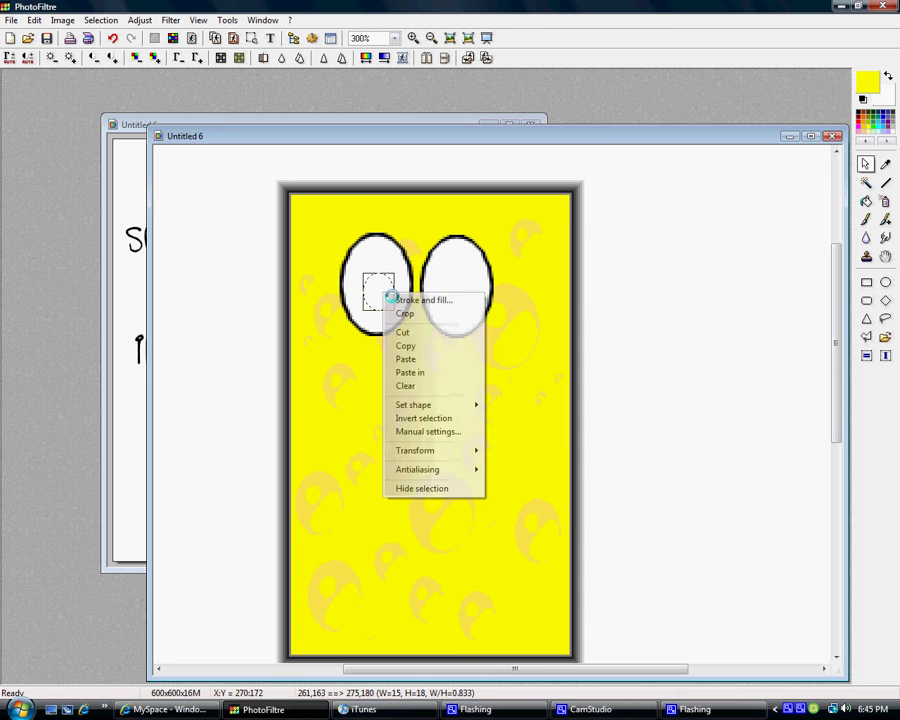
pyautogui.click(425, 300)
pyautogui.click(362, 235)
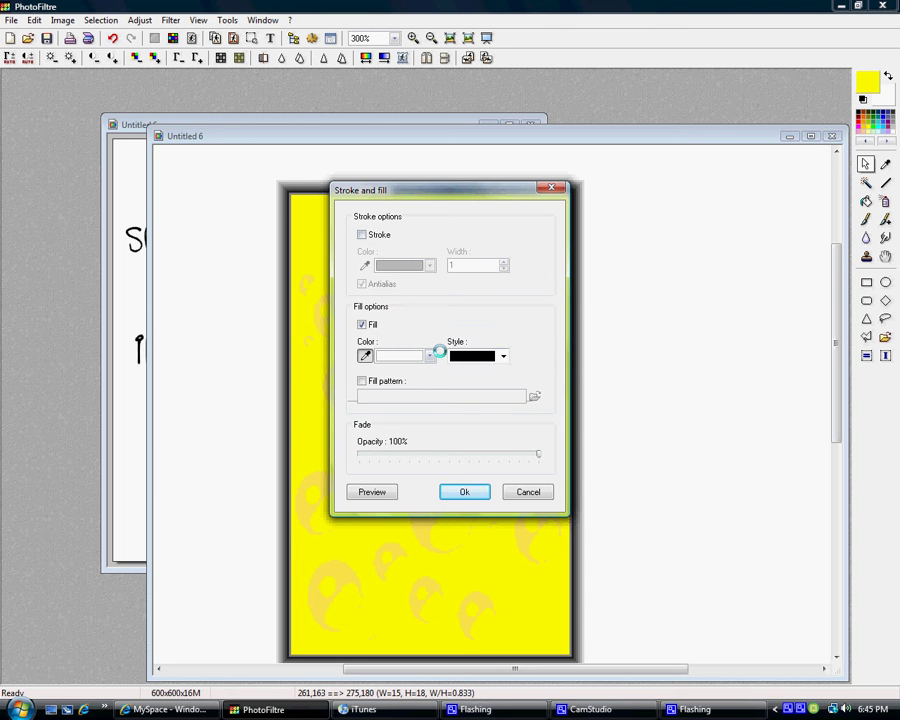
pyautogui.click(430, 356)
pyautogui.click(452, 420)
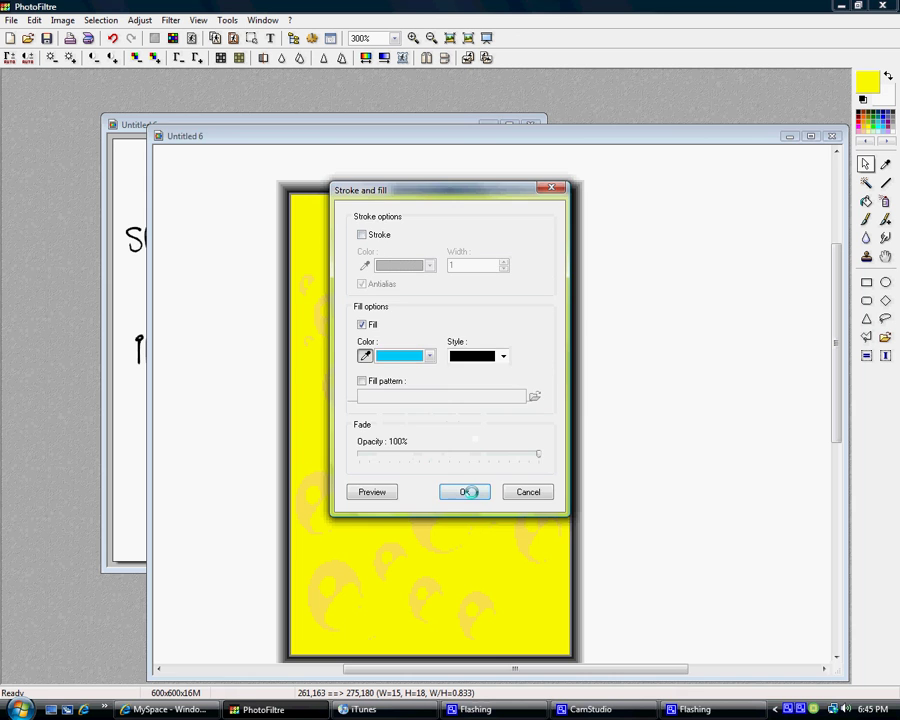
pyautogui.click(470, 492)
# Duplicate the light blue iris and place the copy inside the right eye.
pyautogui.hotkey('ctrl', 'c')
pyautogui.hotkey('ctrl', 'v')
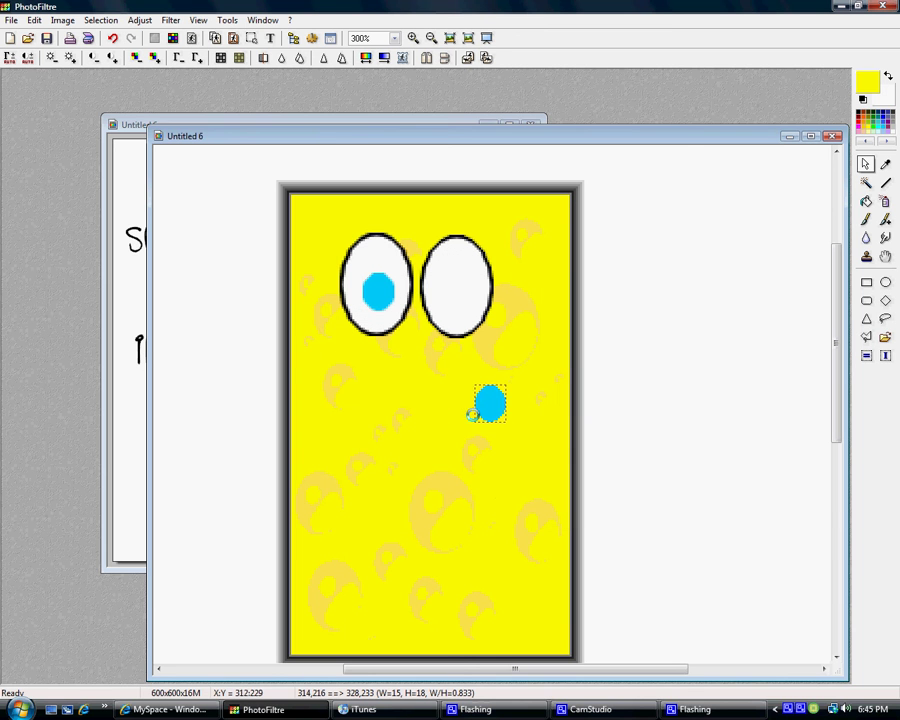
pyautogui.moveTo(496, 401); pyautogui.dragTo(468, 292)
pyautogui.rightClick(462, 297)
pyautogui.click(476, 307)
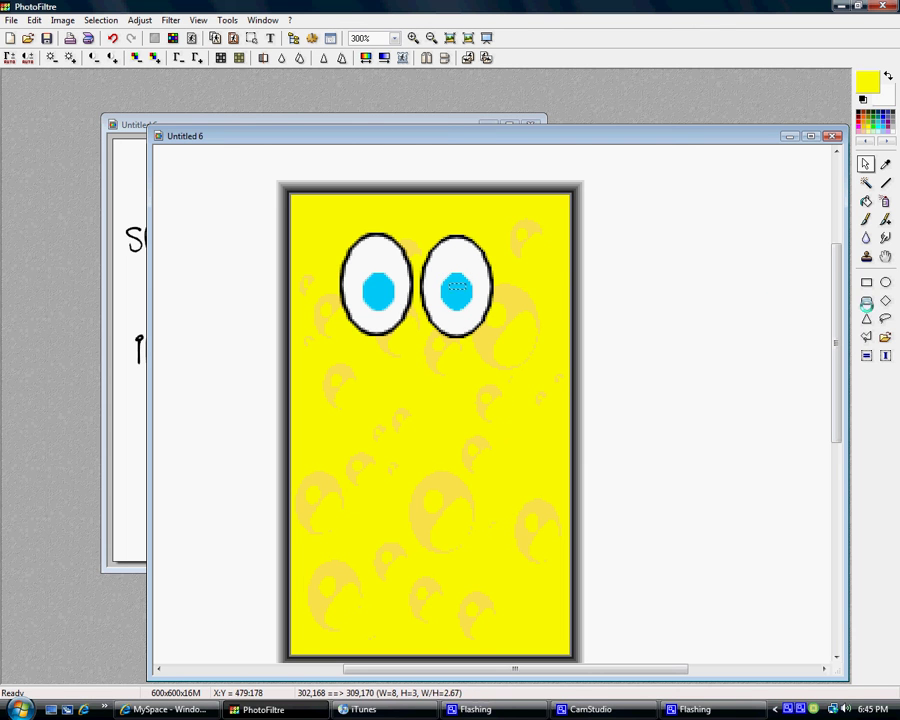
# Draw an elliptical pupil about 7 × 8 px inside the right eye's iris, filled black without a stroke.
pyautogui.click(886, 283)
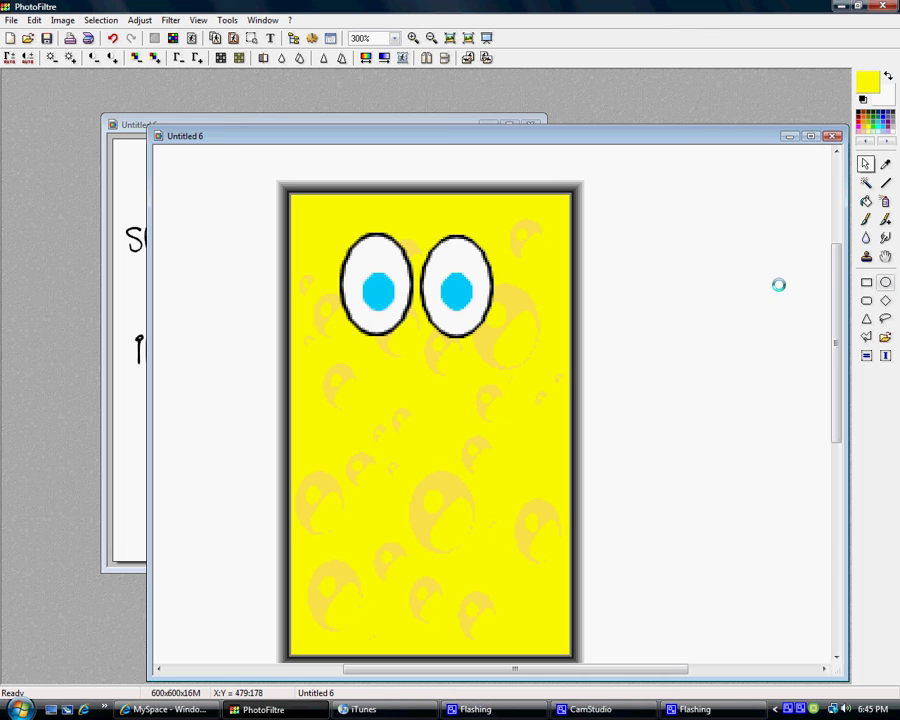
pyautogui.moveTo(451, 287); pyautogui.dragTo(469, 308)
pyautogui.rightClick(457, 293)
pyautogui.click(490, 299)
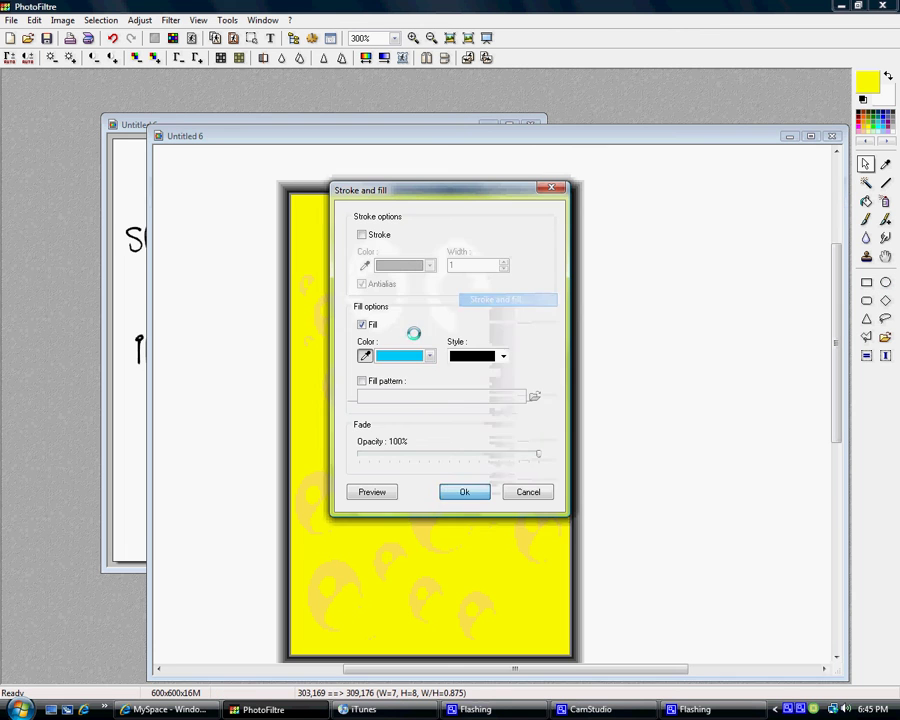
pyautogui.click(398, 355)
pyautogui.click(387, 399)
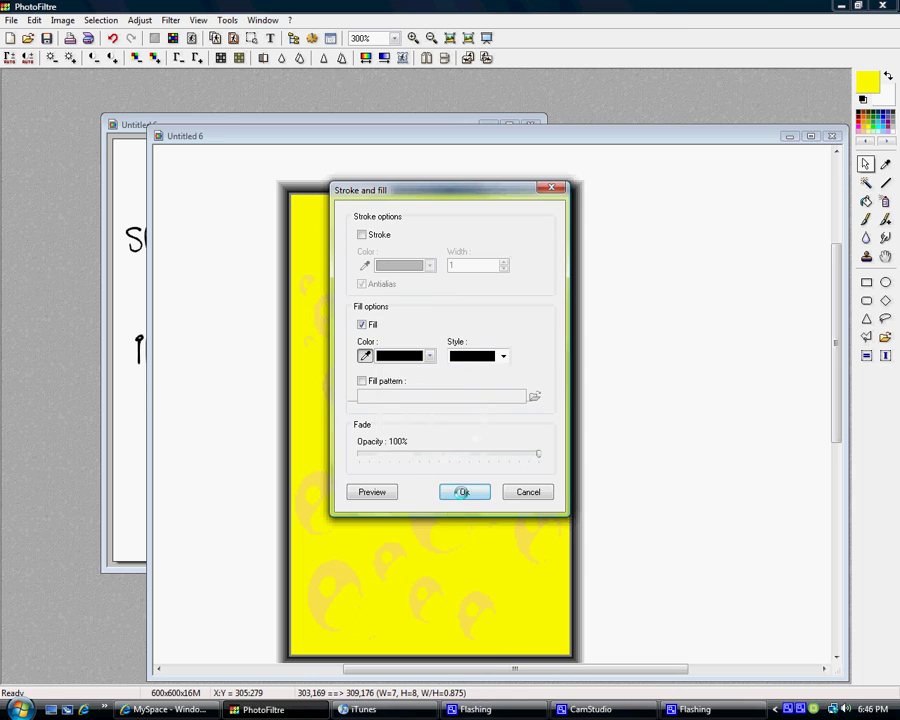
pyautogui.click(461, 492)
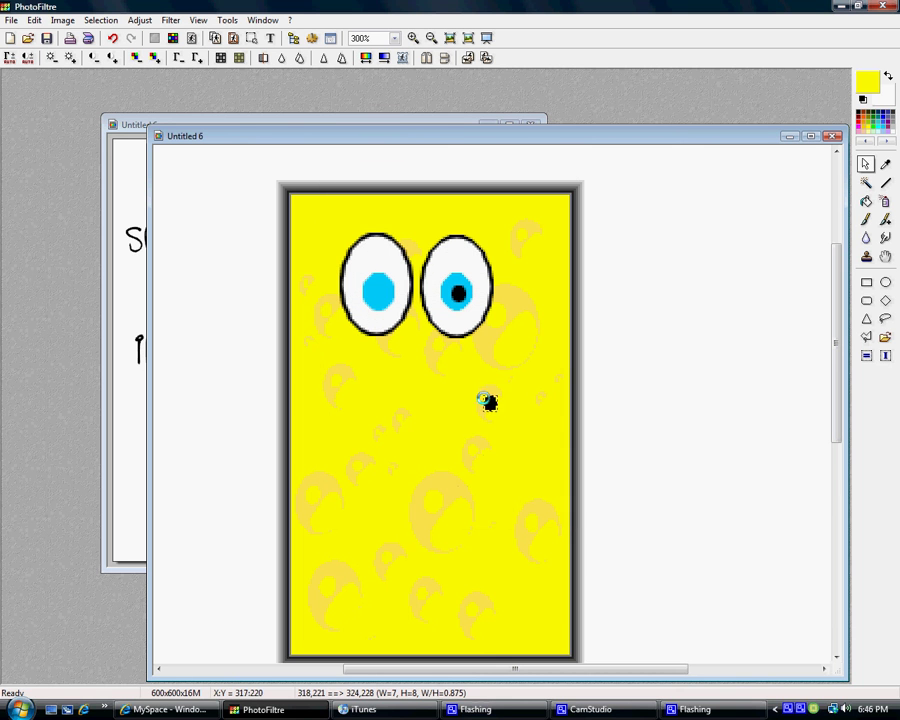
# Place a copy of the black pupil in the centre of the left eye's iris.
pyautogui.moveTo(490, 403); pyautogui.dragTo(382, 292)
pyautogui.rightClick(382, 292)
pyautogui.click(403, 300)
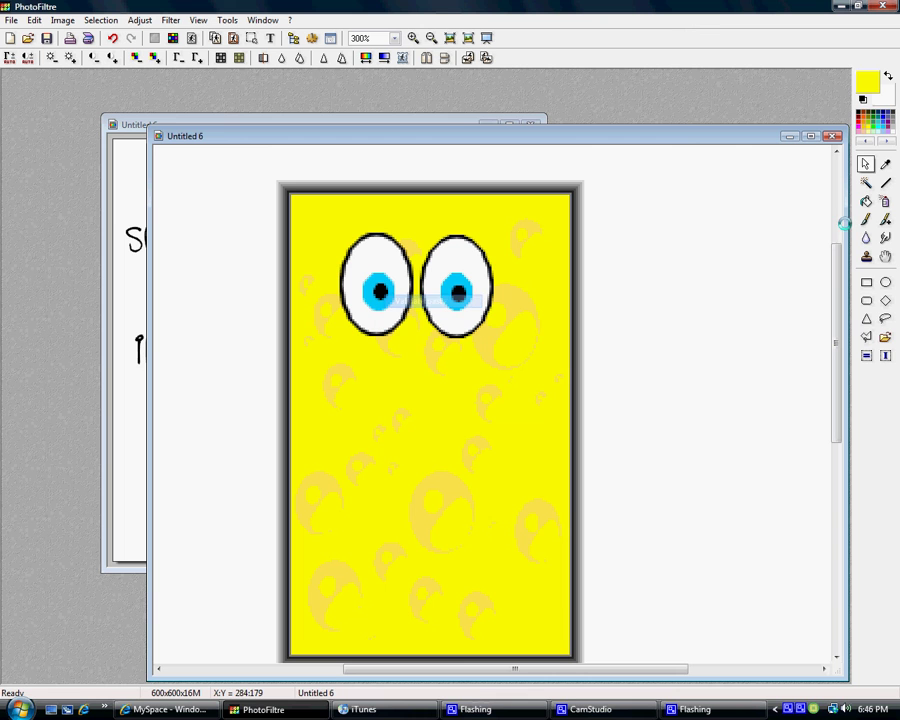
# Draw three black eyelashes above each eye using 4 px wide lines.
pyautogui.click(885, 182)
pyautogui.click(860, 113)
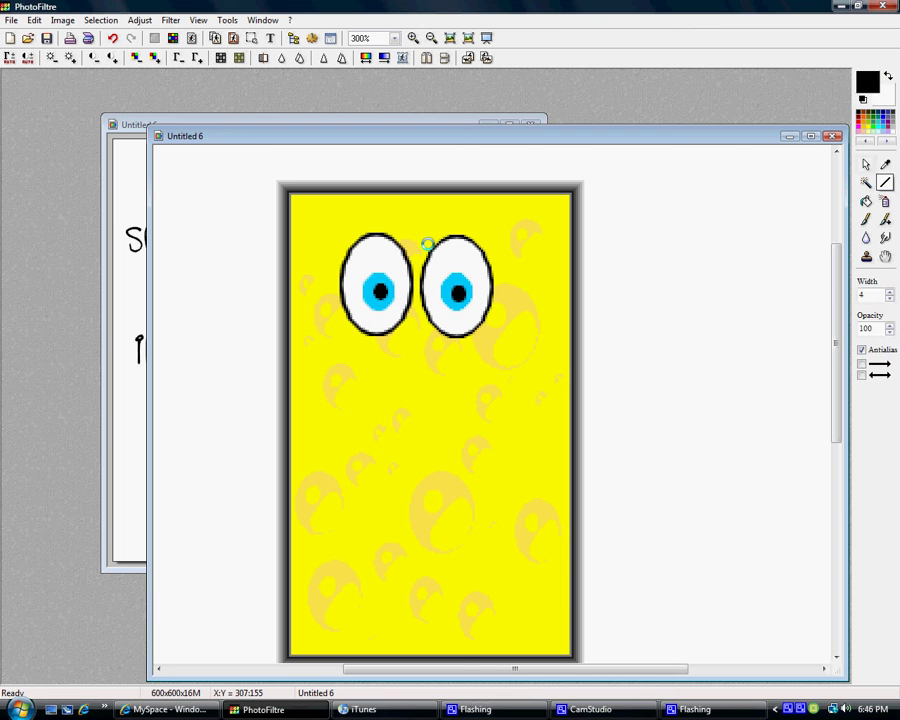
pyautogui.moveTo(329, 220)
pyautogui.mouseDown()
pyautogui.moveTo(352, 248)
pyautogui.moveTo(404, 207)
pyautogui.mouseUp()
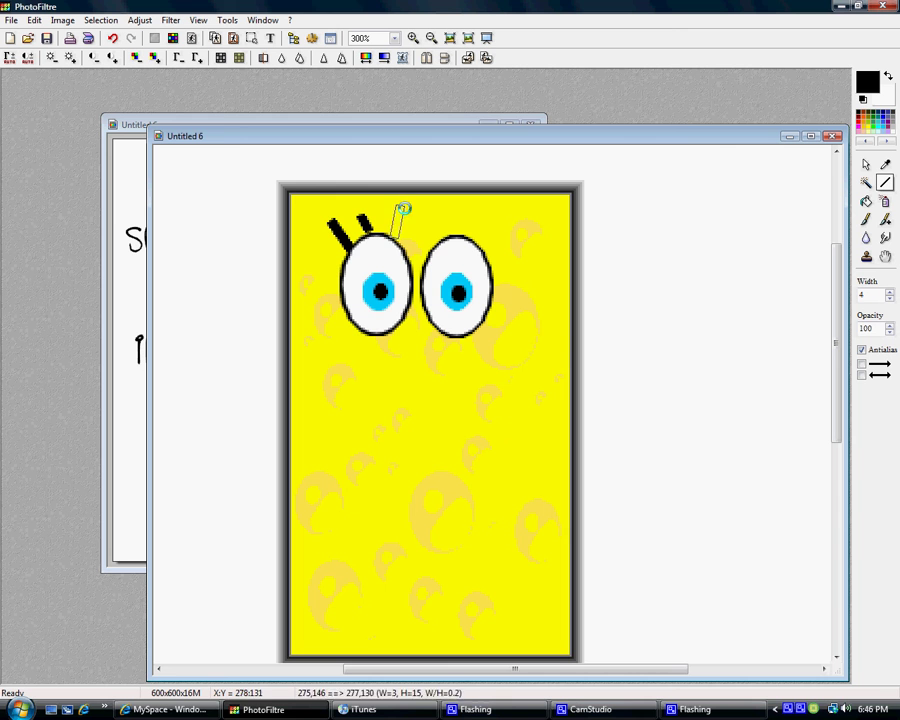
pyautogui.moveTo(434, 243); pyautogui.dragTo(508, 217)
# Draw a freehand nose about 72 × 28 px below the eyes, filled yellow with a 1 px black stroke.
pyautogui.scroll(-1, 484, 249)
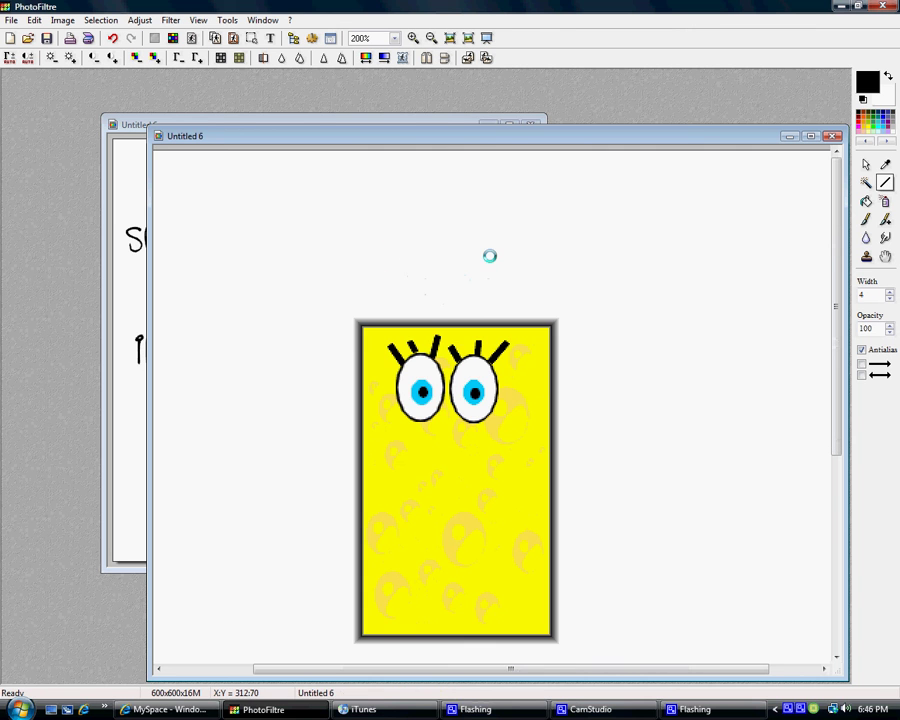
pyautogui.scroll(-1, 589, 359)
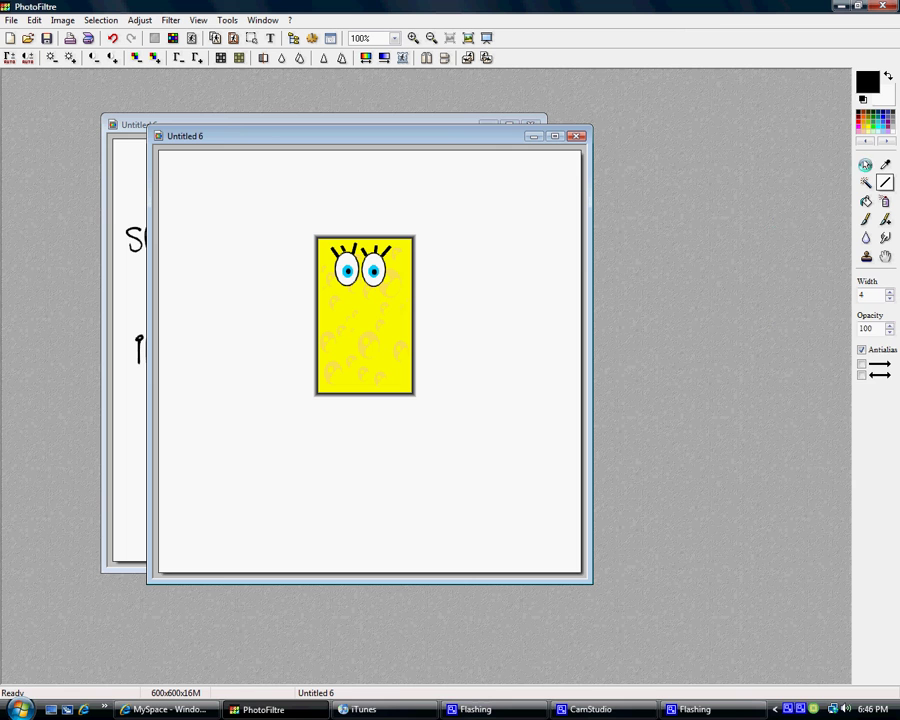
pyautogui.click(865, 164)
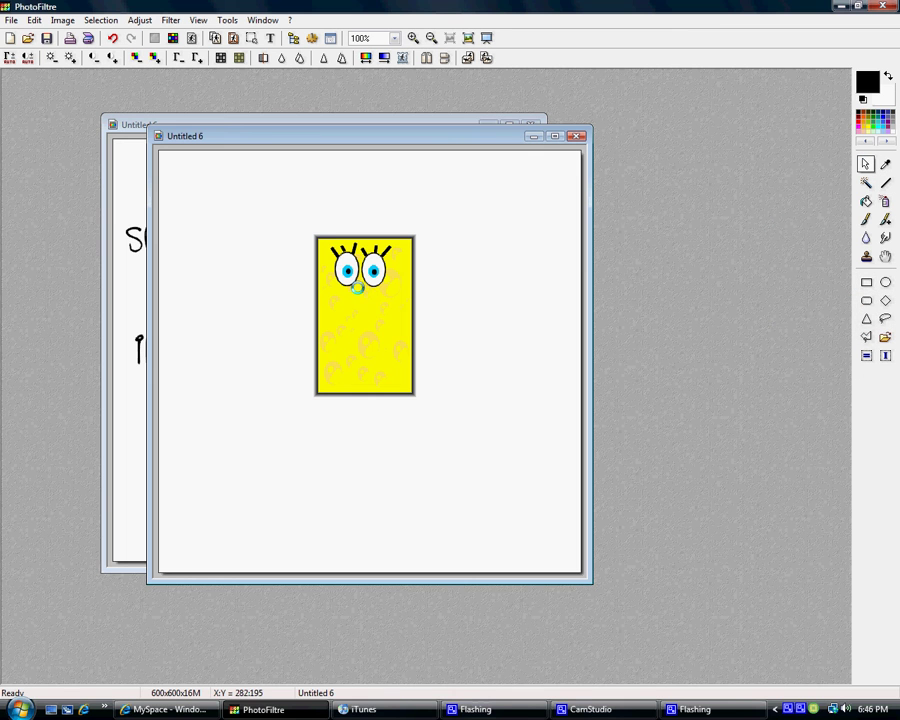
pyautogui.moveTo(358, 289)
pyautogui.mouseDown()
pyautogui.moveTo(395, 286)
pyautogui.moveTo(373, 297)
pyautogui.moveTo(345, 289)
pyautogui.mouseUp()
pyautogui.rightClick(385, 297)
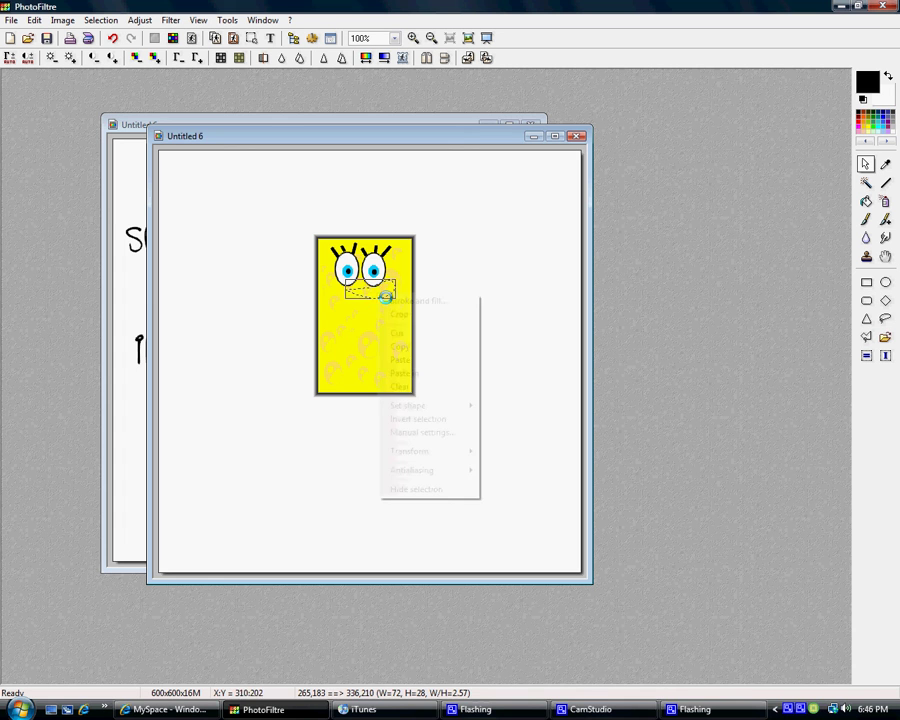
pyautogui.click(392, 300)
pyautogui.click(428, 356)
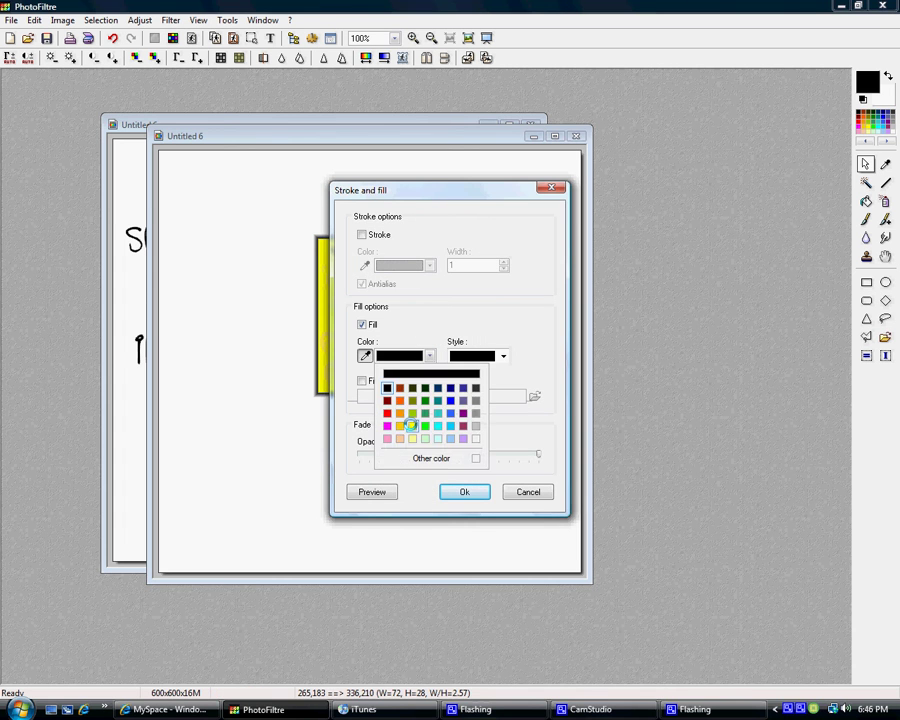
pyautogui.click(411, 426)
pyautogui.click(362, 234)
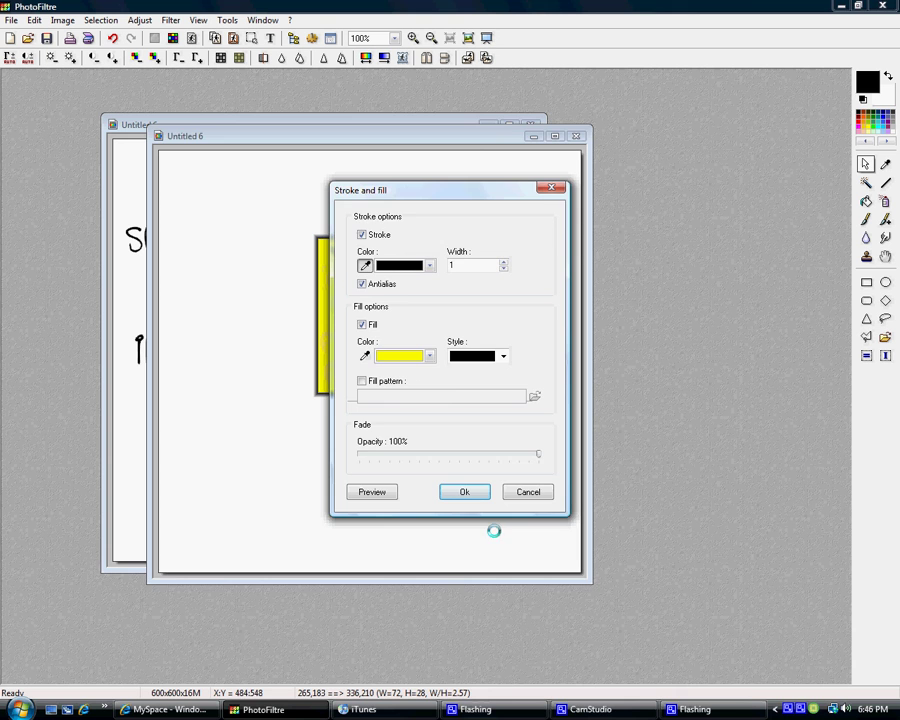
pyautogui.click(464, 487)
pyautogui.click(398, 341)
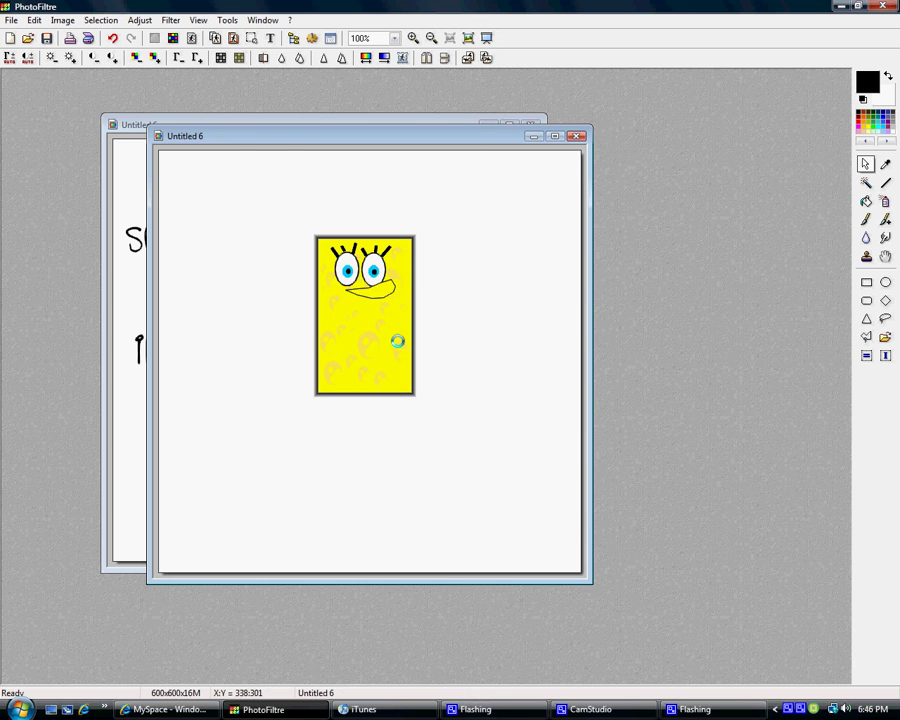
# Paint over the nose's pointed left tip in yellow with the brush so its outline is open there.
pyautogui.scroll(2, 401, 323)
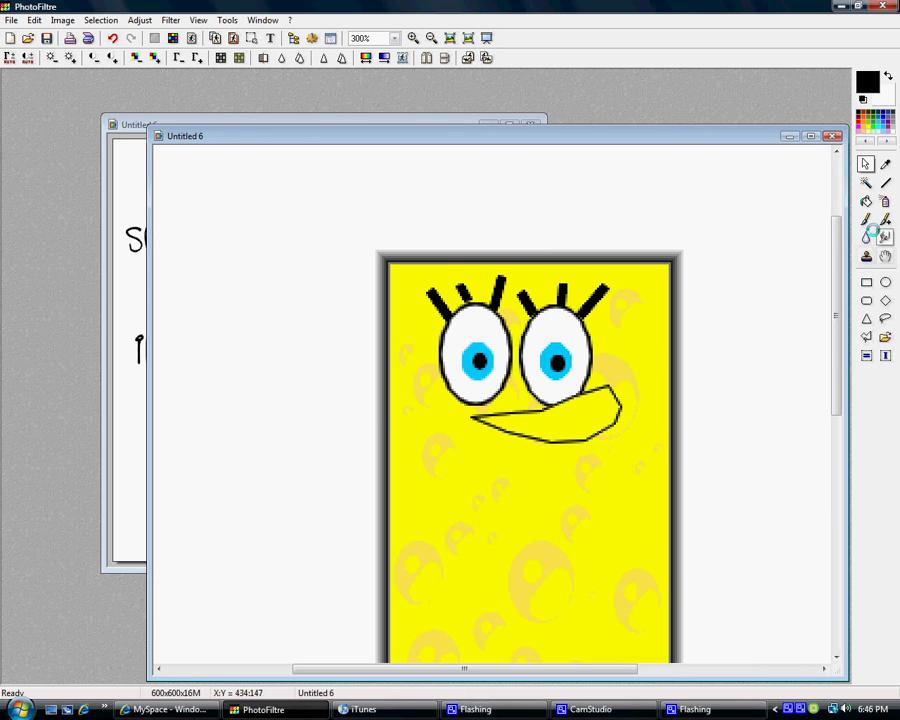
pyautogui.click(866, 218)
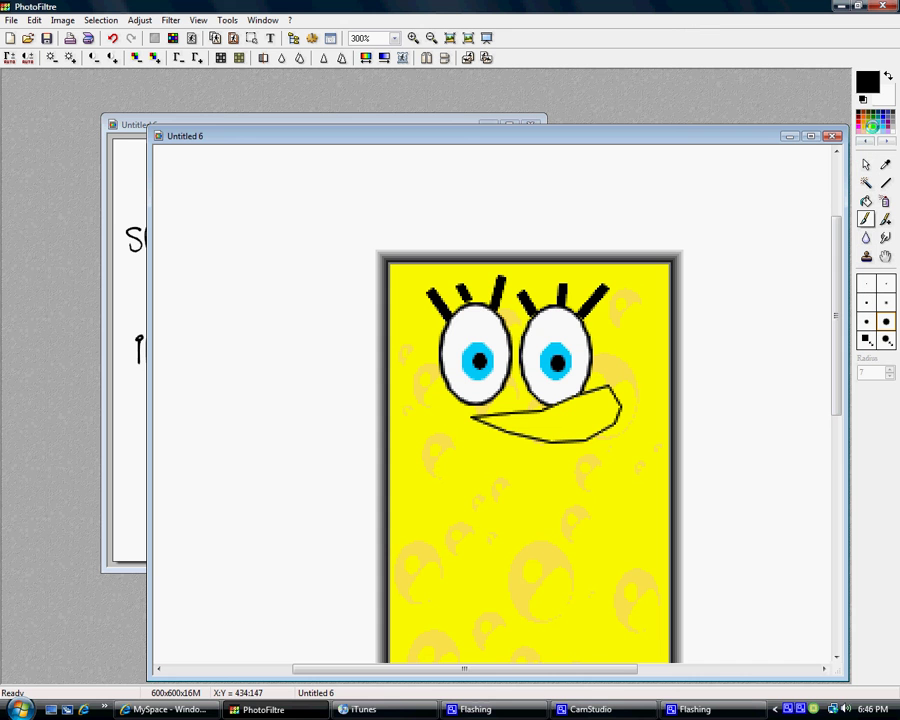
pyautogui.click(870, 127)
pyautogui.moveTo(508, 428)
pyautogui.mouseDown()
pyautogui.moveTo(476, 423)
pyautogui.moveTo(498, 420)
pyautogui.mouseUp()
pyautogui.scroll(-2, 481, 456)
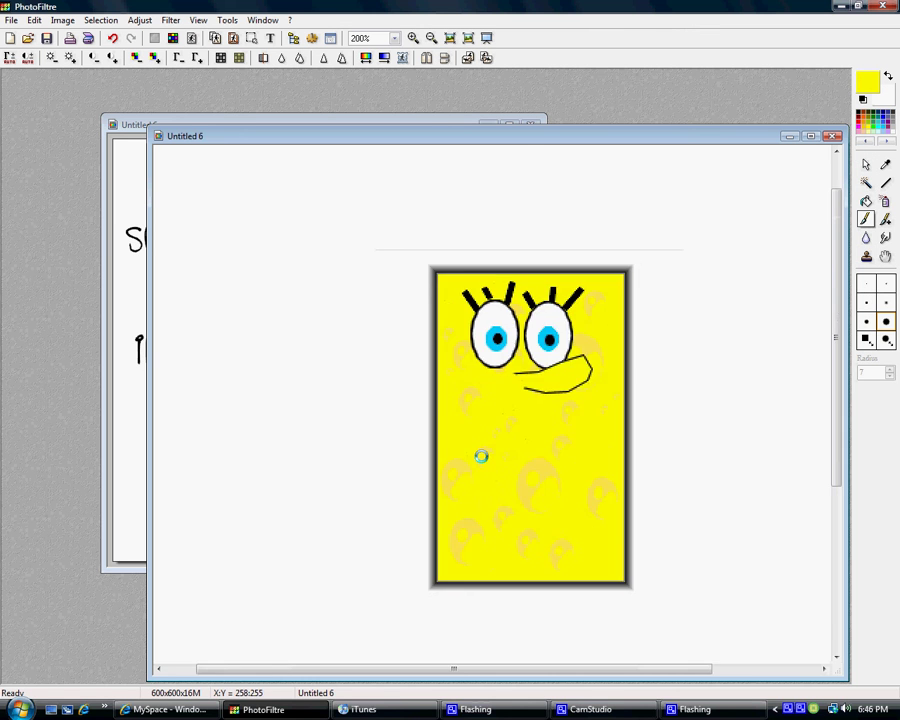
pyautogui.click(866, 164)
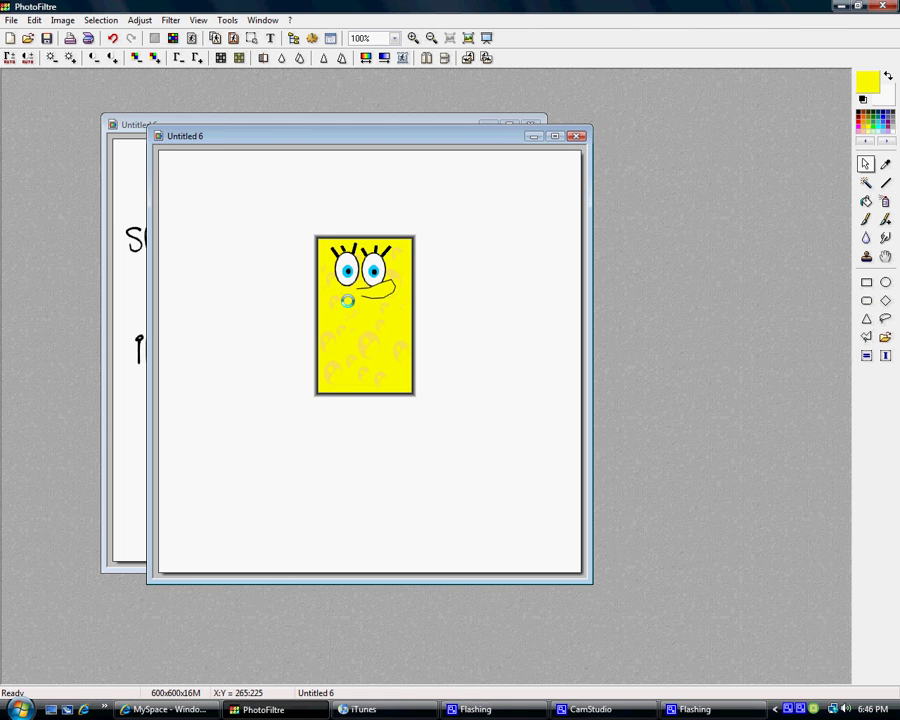
pyautogui.moveTo(350, 303)
pyautogui.mouseDown()
pyautogui.moveTo(392, 311)
pyautogui.moveTo(395, 327)
pyautogui.moveTo(368, 336)
pyautogui.moveTo(333, 302)
pyautogui.mouseUp()
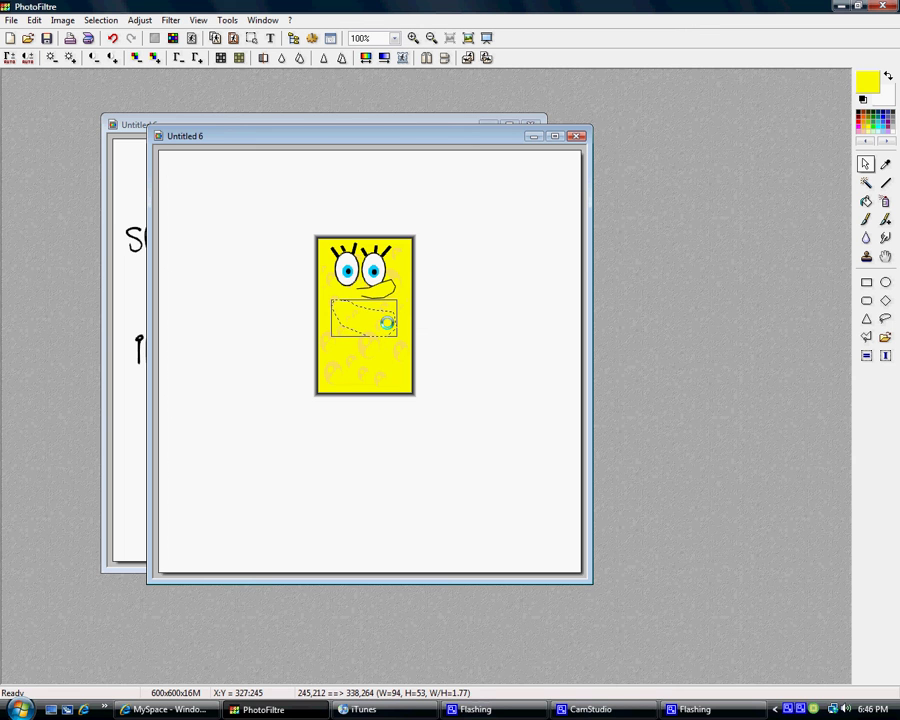
pyautogui.click(349, 325)
# Try to add a freehand mouth shape below the nose.
pyautogui.scroll(1, 350, 325)
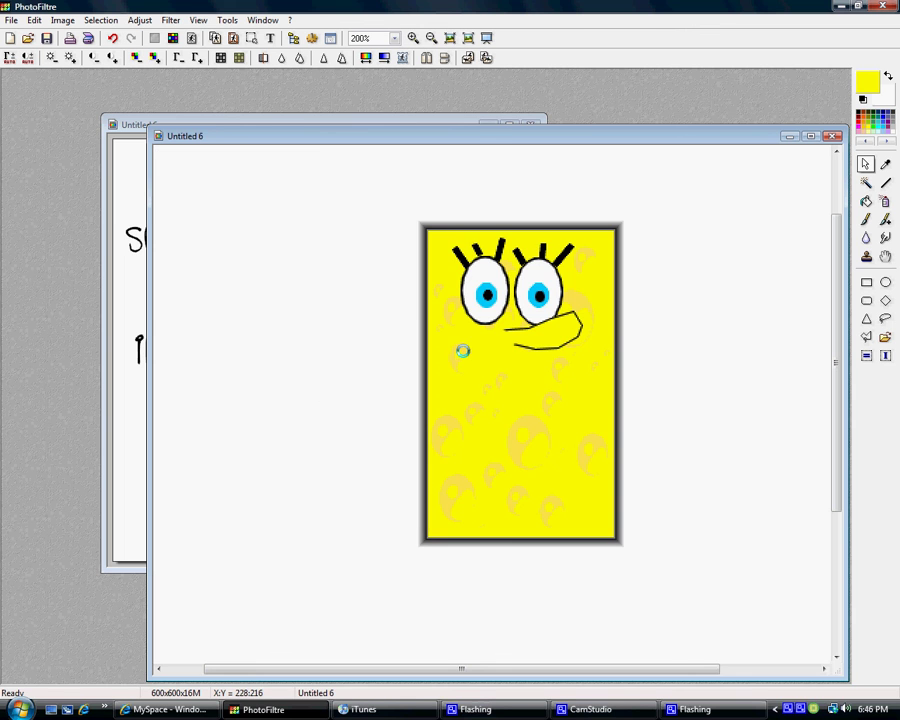
pyautogui.moveTo(472, 350)
pyautogui.mouseDown()
pyautogui.moveTo(567, 380)
pyautogui.moveTo(595, 346)
pyautogui.moveTo(601, 376)
pyautogui.moveTo(585, 404)
pyautogui.moveTo(533, 415)
pyautogui.moveTo(468, 387)
pyautogui.moveTo(452, 343)
pyautogui.moveTo(475, 350)
pyautogui.mouseUp()
pyautogui.rightClick(518, 382)
pyautogui.click(533, 401)
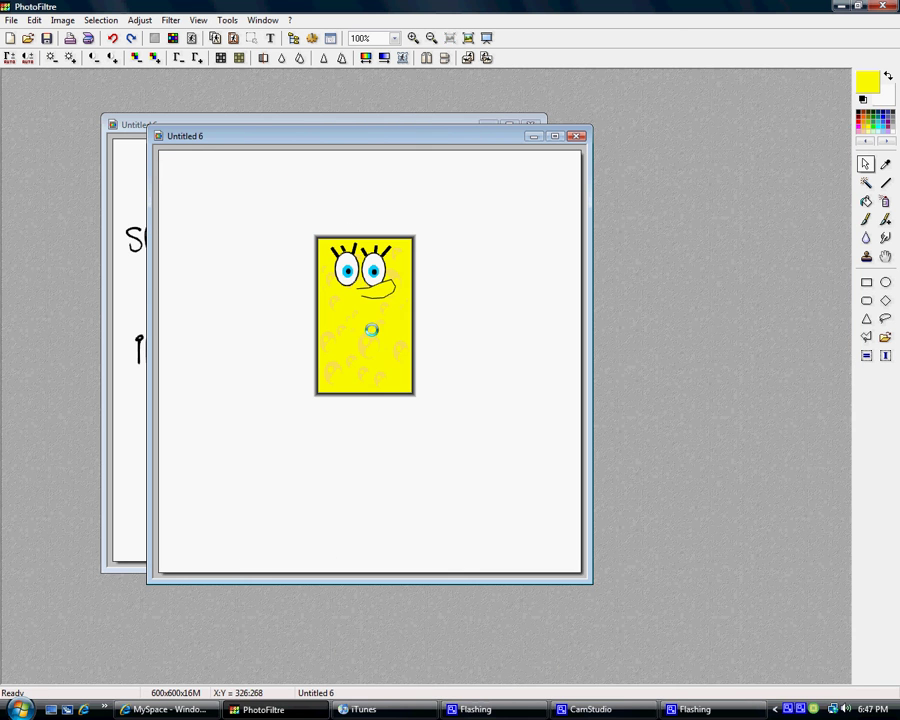
# Draw a freehand mouth about 111 × 58 px below the nose, filled brown with a 1 px black stroke.
pyautogui.moveTo(341, 293)
pyautogui.mouseDown()
pyautogui.moveTo(397, 306)
pyautogui.moveTo(401, 316)
pyautogui.moveTo(368, 315)
pyautogui.moveTo(325, 287)
pyautogui.moveTo(335, 283)
pyautogui.mouseUp()
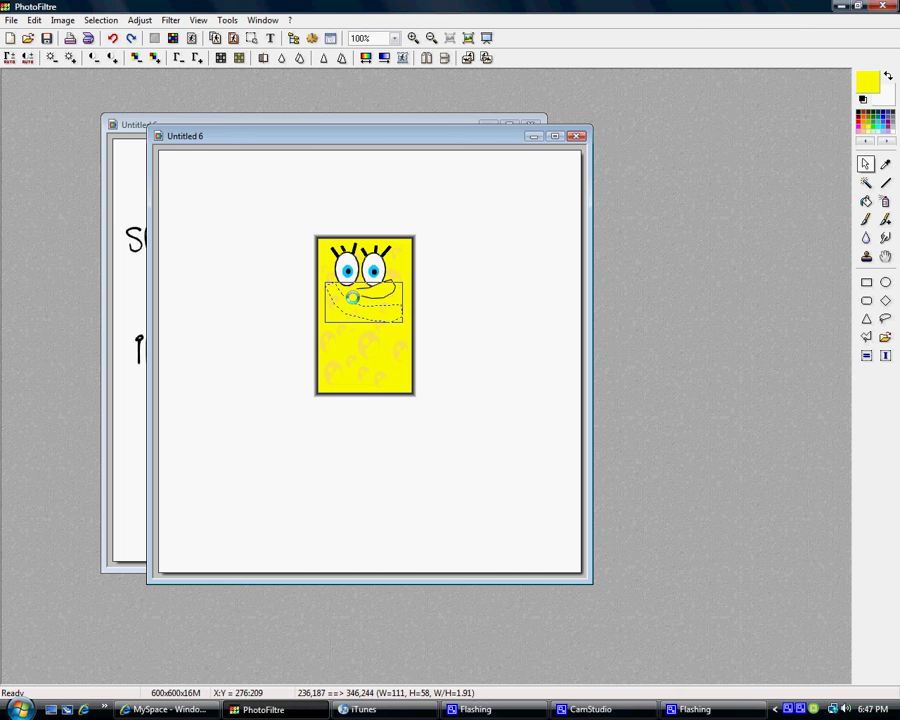
pyautogui.rightClick(398, 318)
pyautogui.click(410, 324)
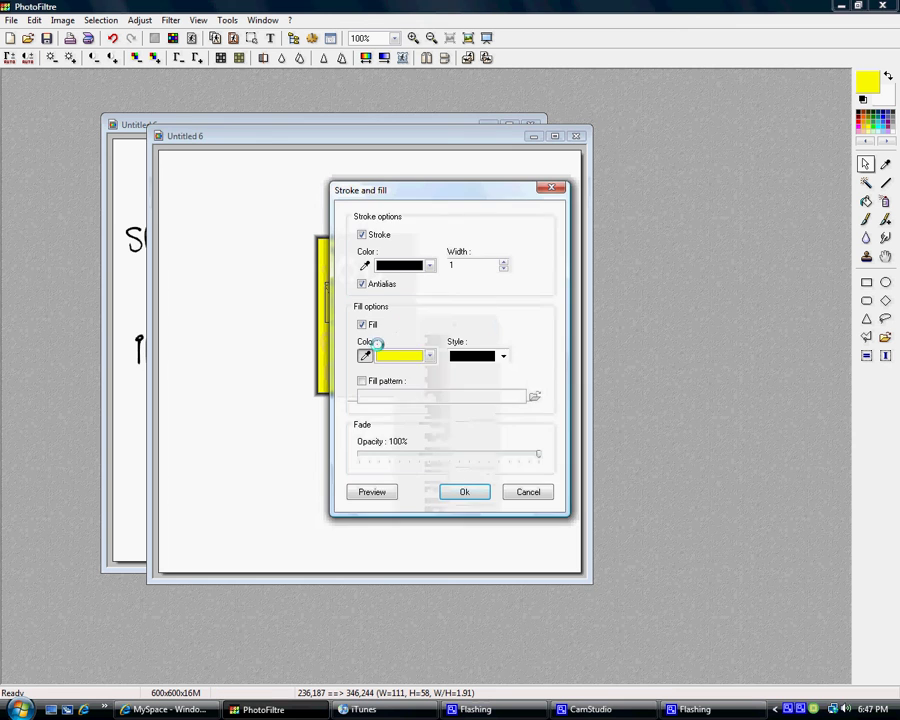
pyautogui.click(405, 356)
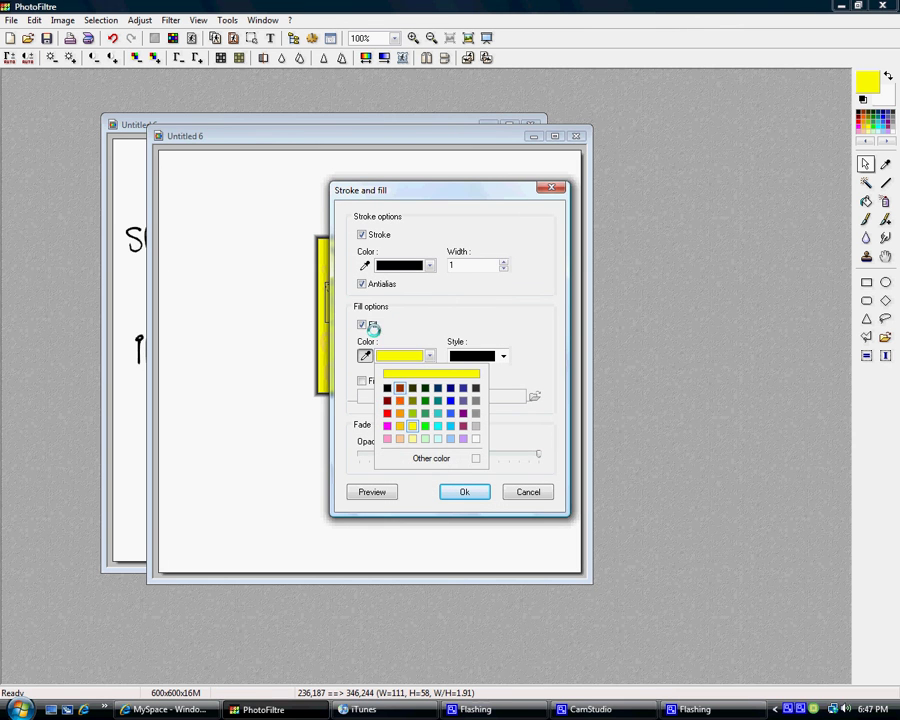
pyautogui.click(399, 387)
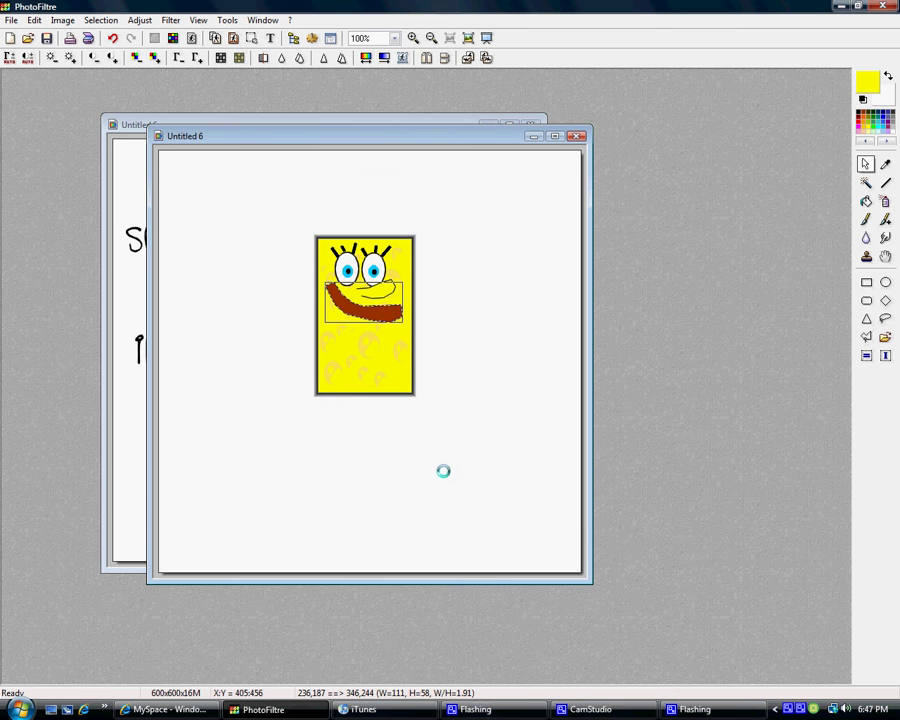
pyautogui.click(444, 469)
# Paint a red tongue along the lower edge of the brown mouth with the round brush.
pyautogui.scroll(2, 396, 374)
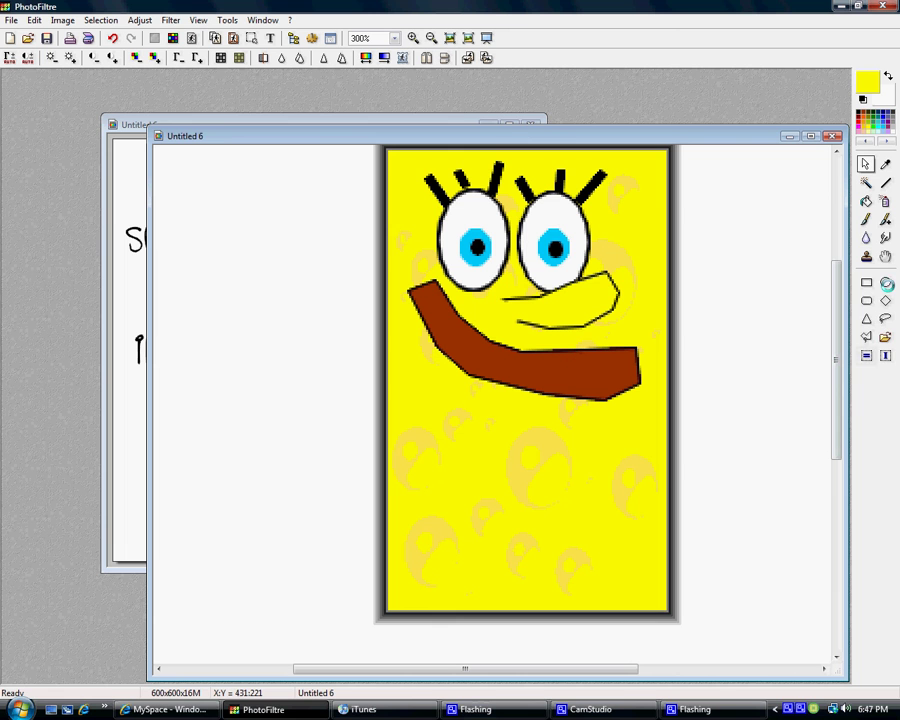
pyautogui.click(866, 239)
pyautogui.click(866, 220)
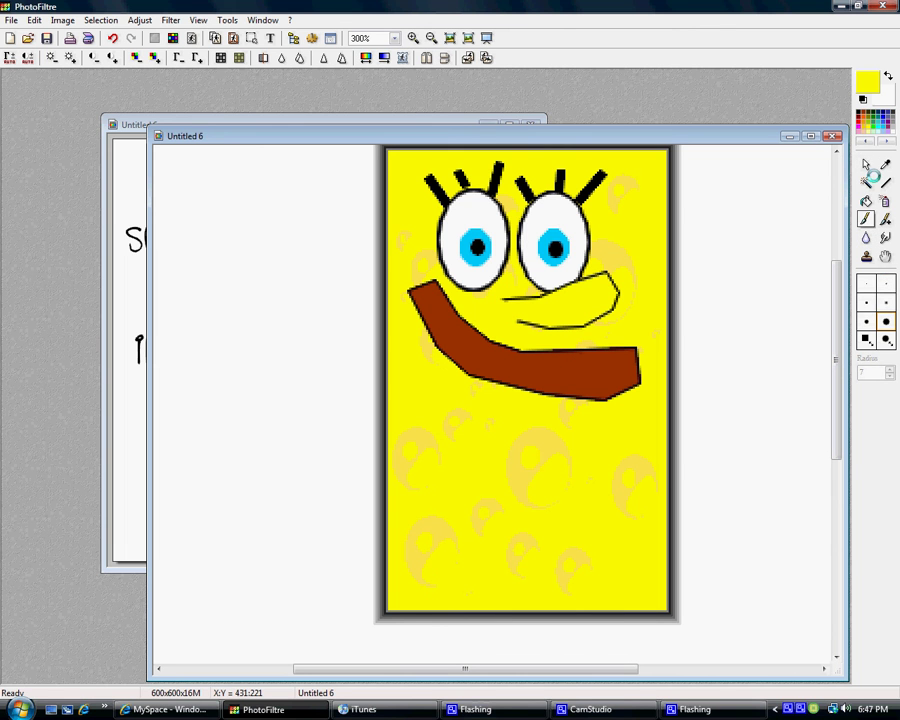
pyautogui.click(860, 121)
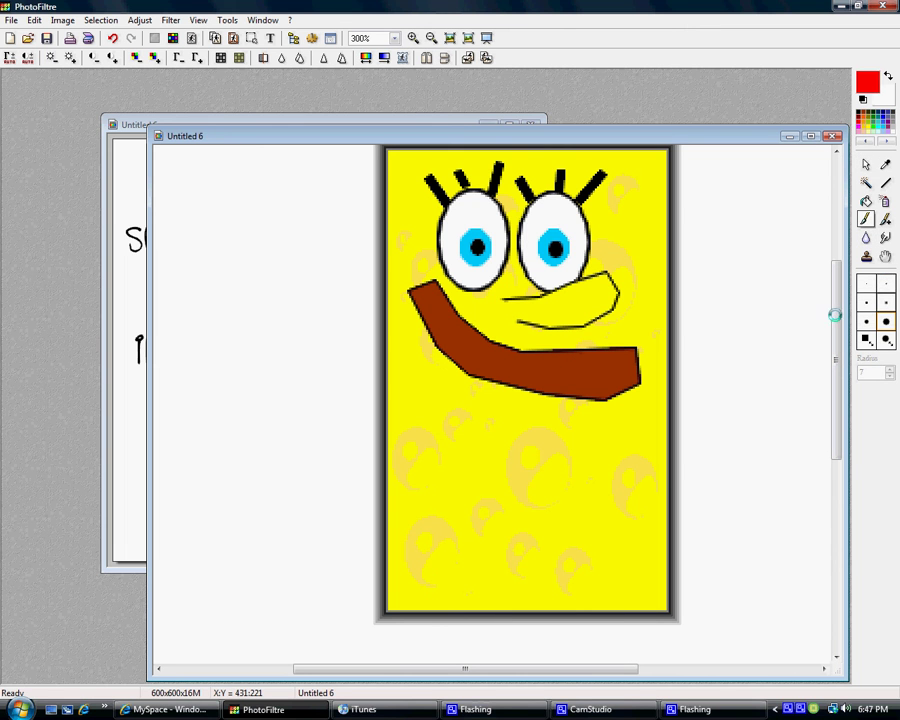
pyautogui.click(528, 377)
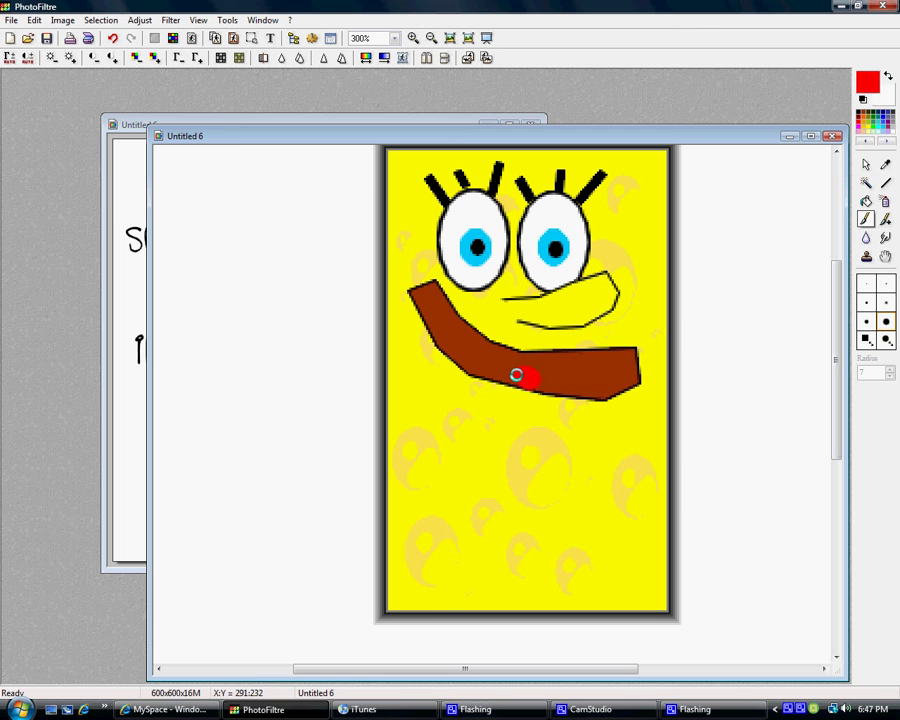
pyautogui.moveTo(505, 373); pyautogui.dragTo(489, 367)
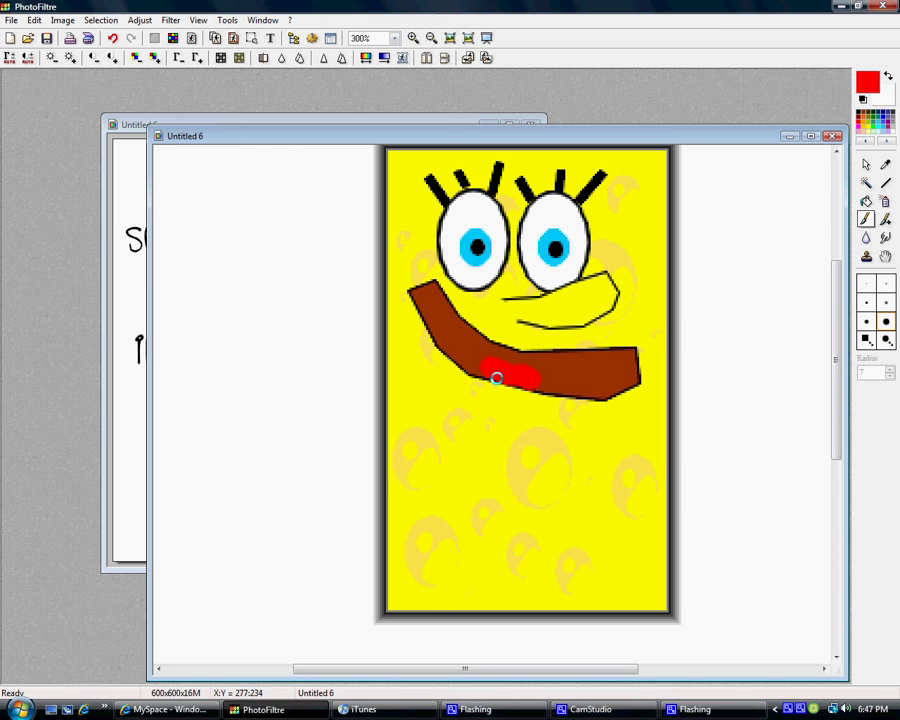
# Draw a tooth about 8 × 4 px at the mouth's upper edge, filled white without a stroke.
pyautogui.click(866, 164)
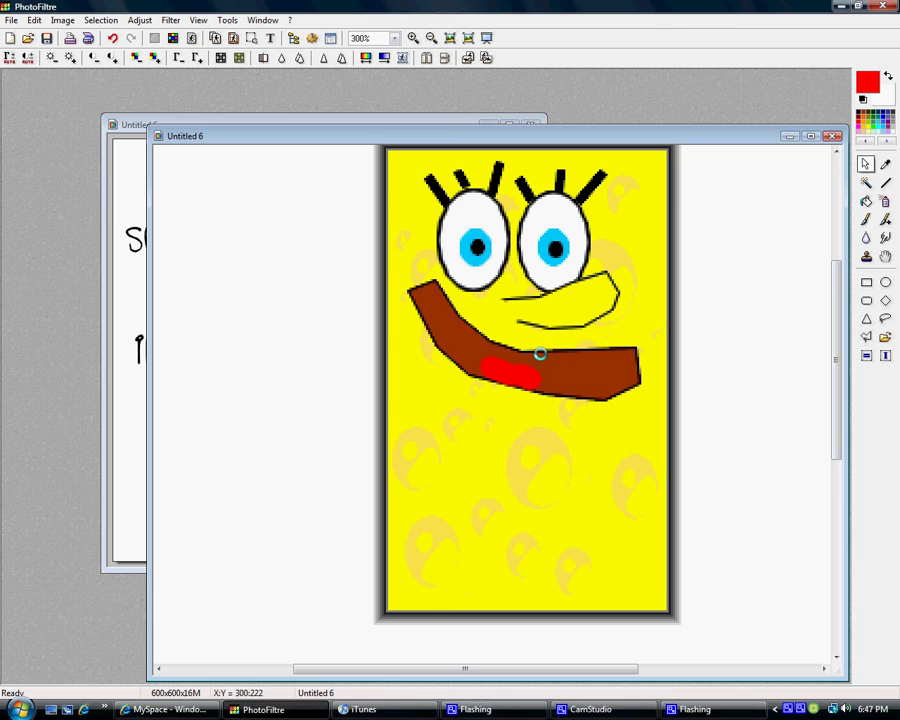
pyautogui.moveTo(515, 351); pyautogui.dragTo(531, 360)
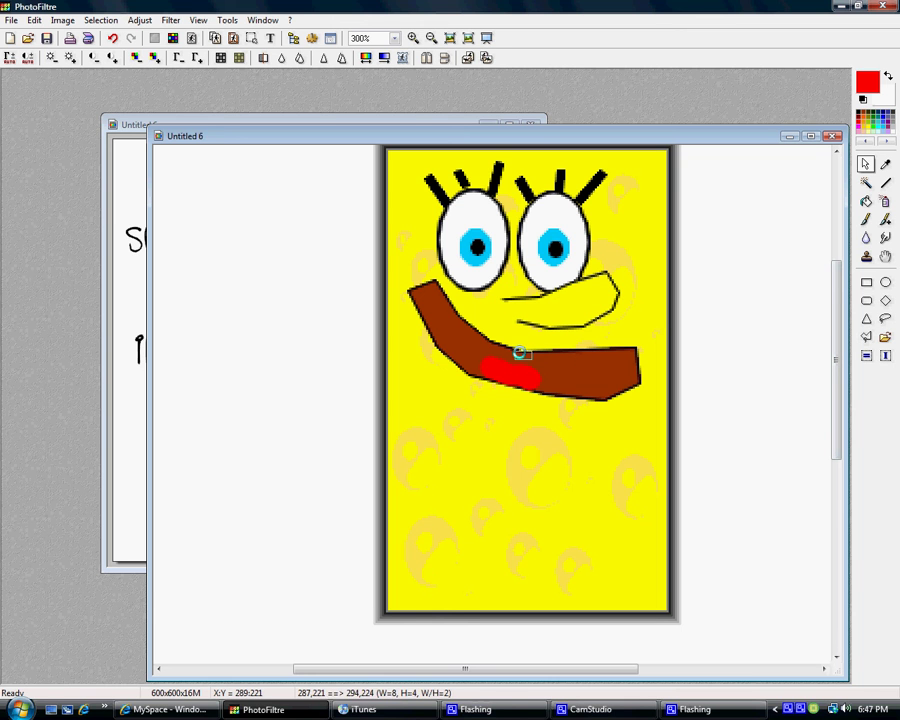
pyautogui.rightClick(521, 355)
pyautogui.click(560, 363)
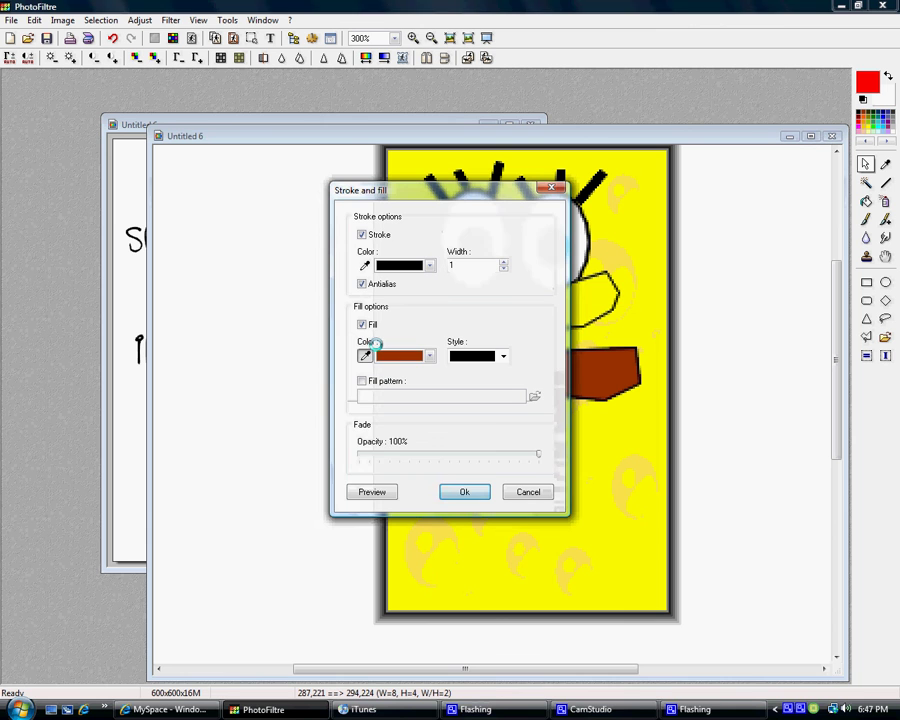
pyautogui.click(429, 356)
pyautogui.click(476, 436)
pyautogui.click(362, 234)
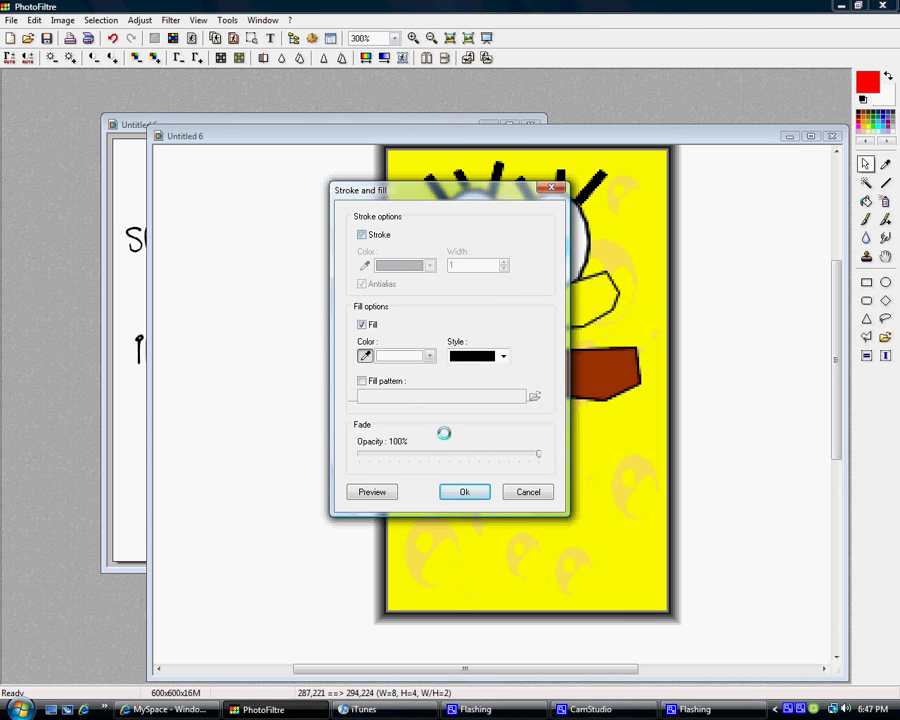
pyautogui.click(453, 487)
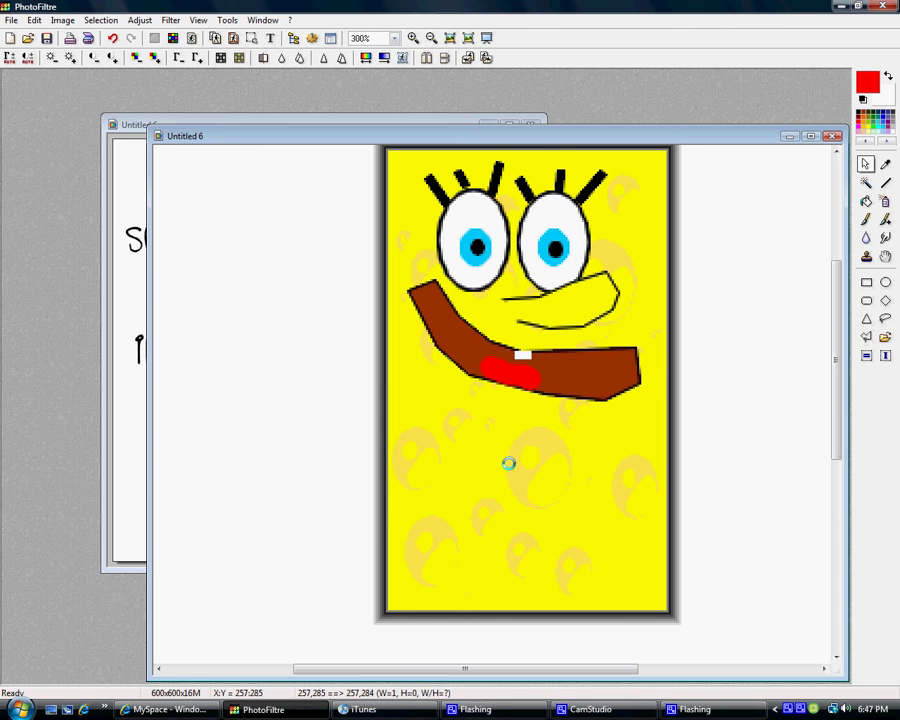
# Add a second white tooth without a stroke, about 9 × 6 px, to the right of the first one.
pyautogui.moveTo(509, 464); pyautogui.dragTo(562, 350)
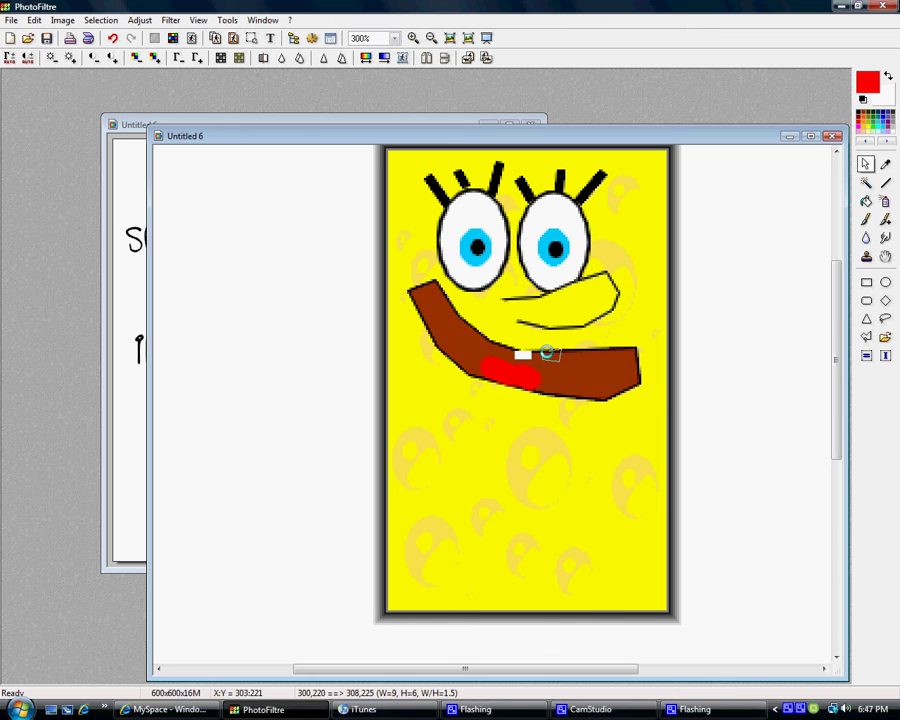
pyautogui.rightClick(548, 353)
pyautogui.click(580, 361)
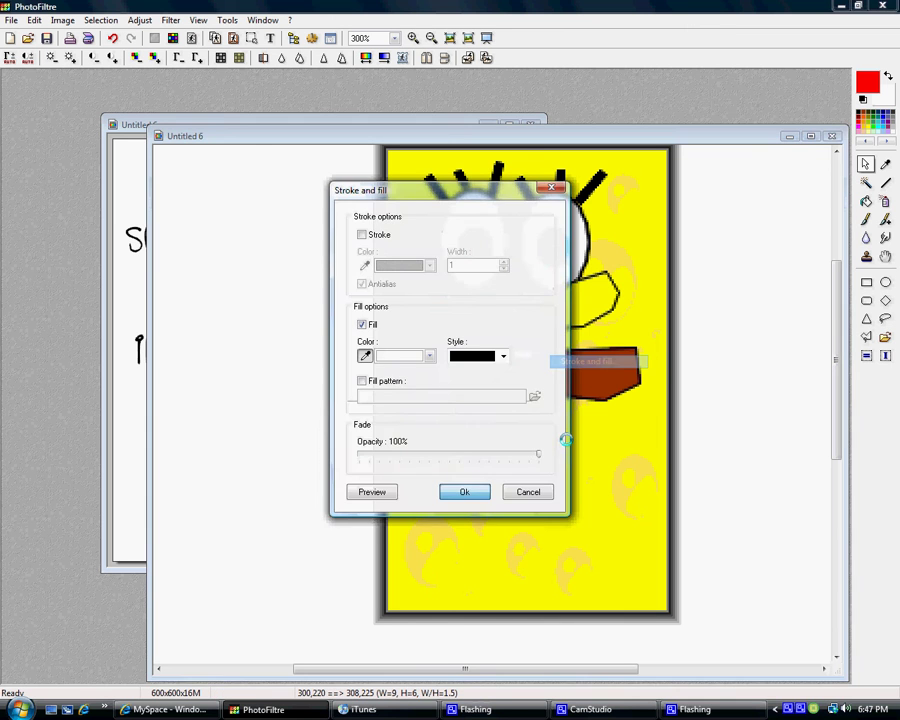
pyautogui.click(464, 490)
pyautogui.click(465, 481)
# Draw a freehand arm with a hand, about 129 × 49 px, on the body's right side, filled yellow with a 1 px black stroke.
pyautogui.scroll(-3, 434, 440)
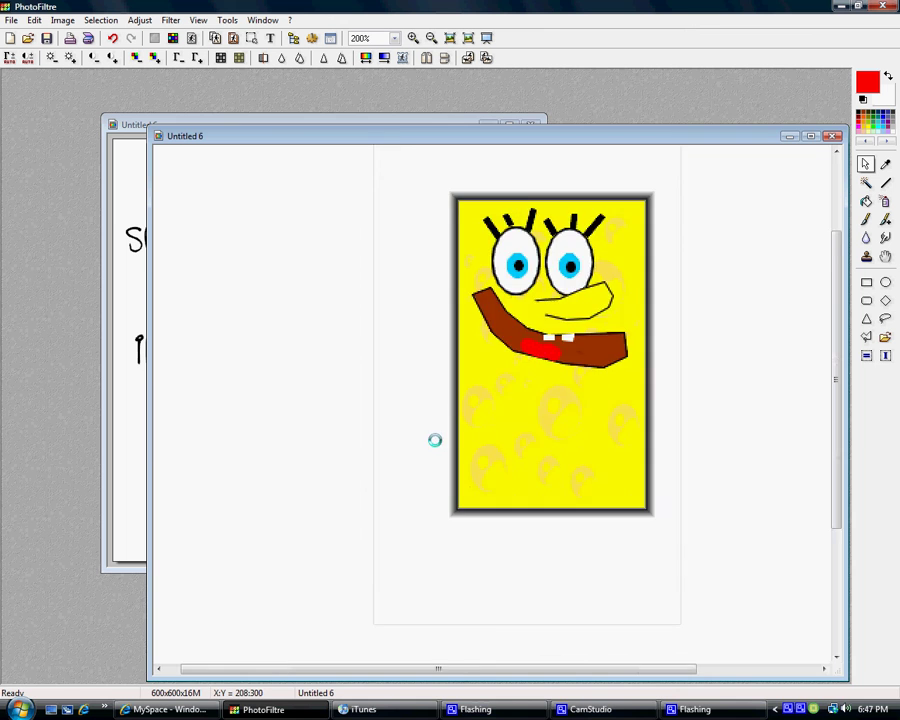
pyautogui.press('+')
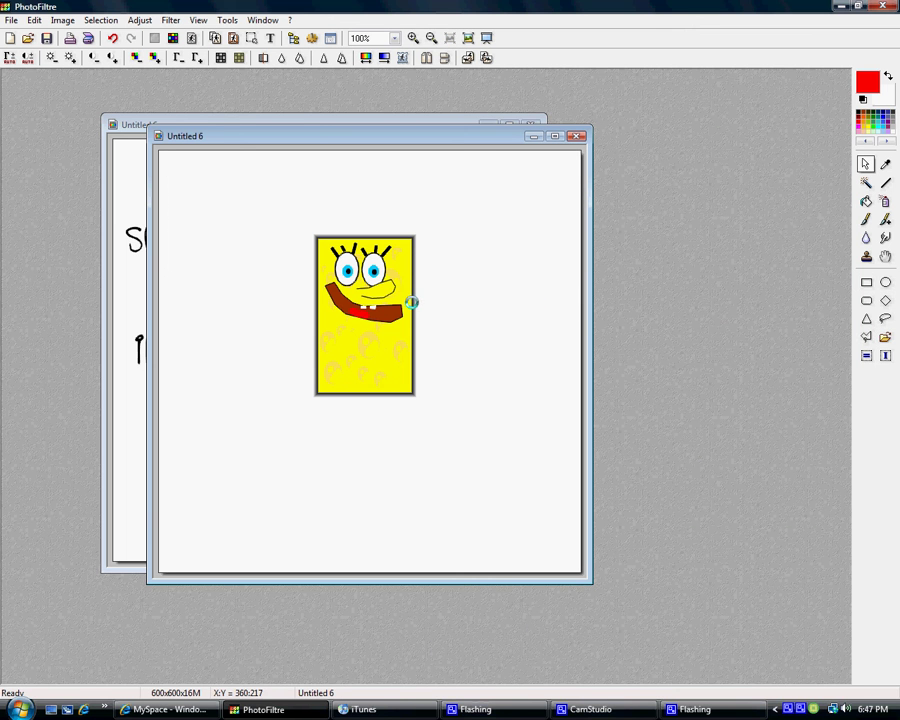
pyautogui.moveTo(411, 302)
pyautogui.mouseDown()
pyautogui.moveTo(456, 307)
pyautogui.moveTo(478, 292)
pyautogui.moveTo(504, 317)
pyautogui.moveTo(408, 315)
pyautogui.moveTo(410, 302)
pyautogui.mouseUp()
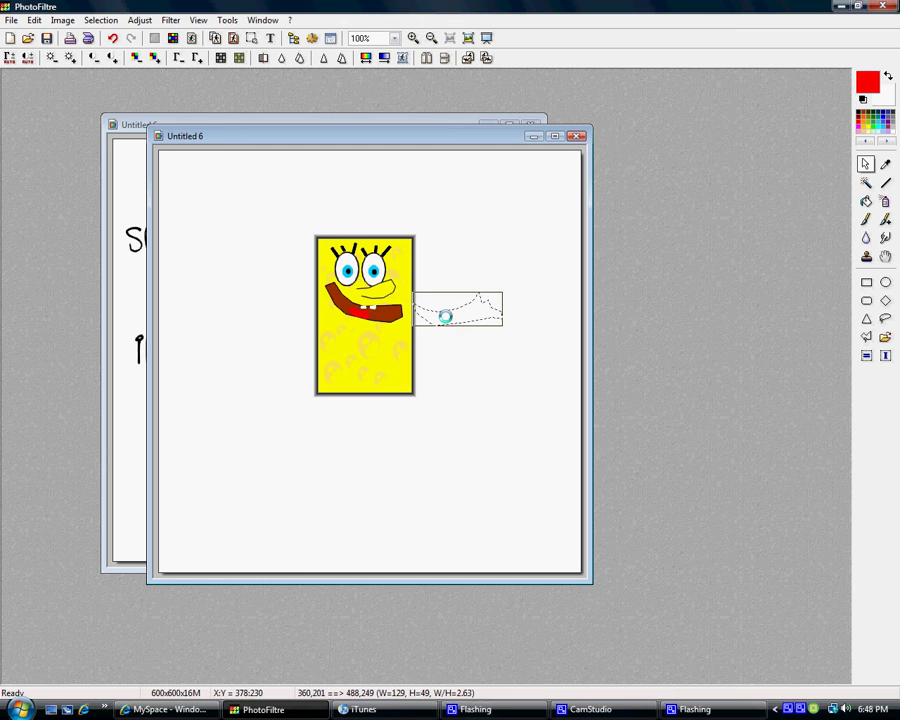
pyautogui.rightClick(445, 316)
pyautogui.click(468, 324)
pyautogui.click(431, 356)
pyautogui.click(412, 424)
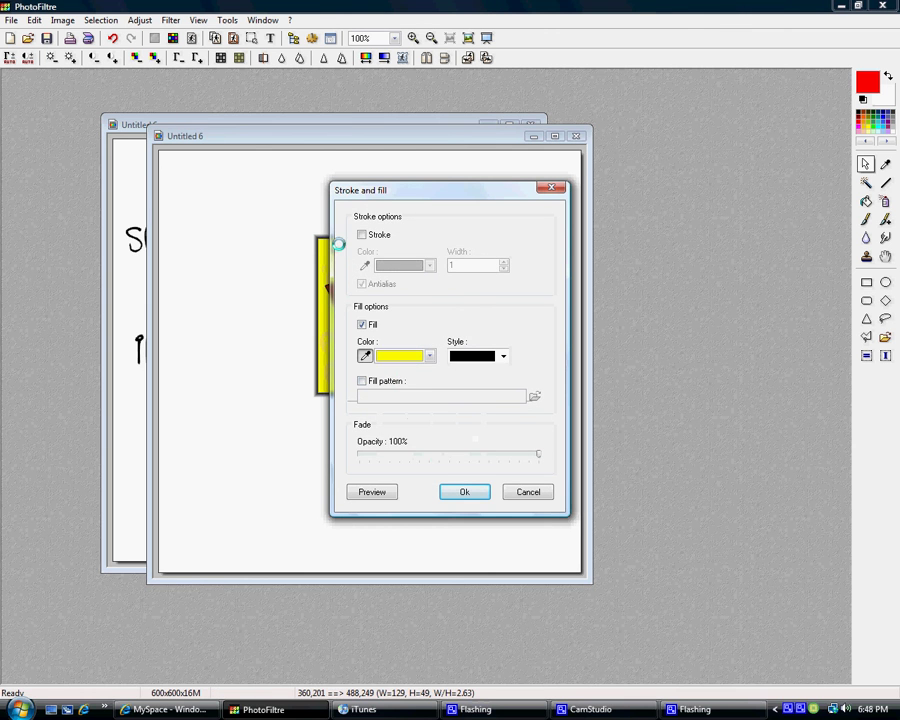
pyautogui.click(363, 235)
pyautogui.click(464, 491)
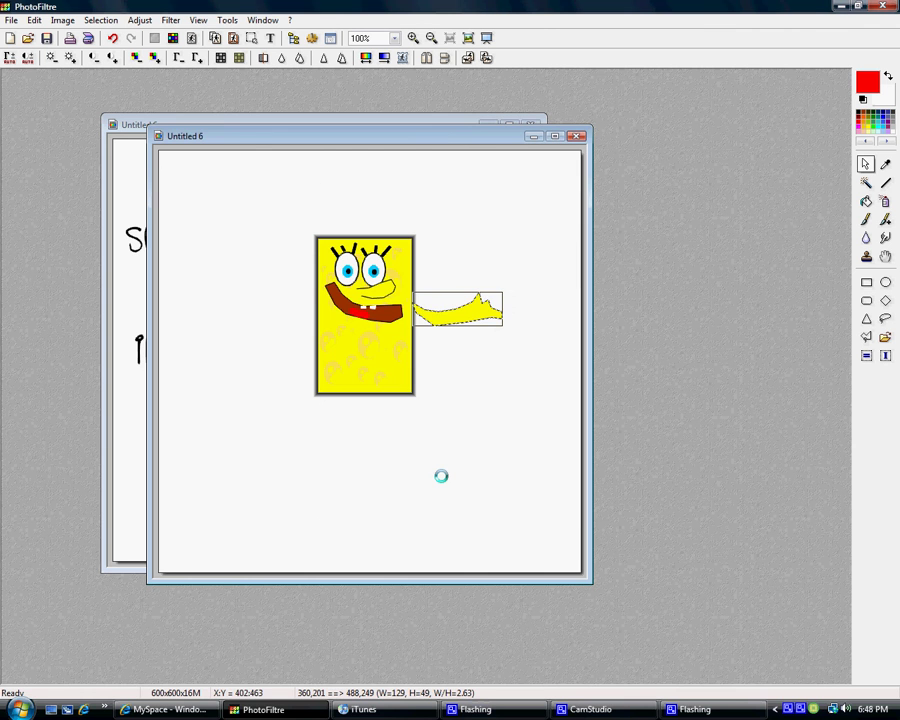
pyautogui.click(404, 417)
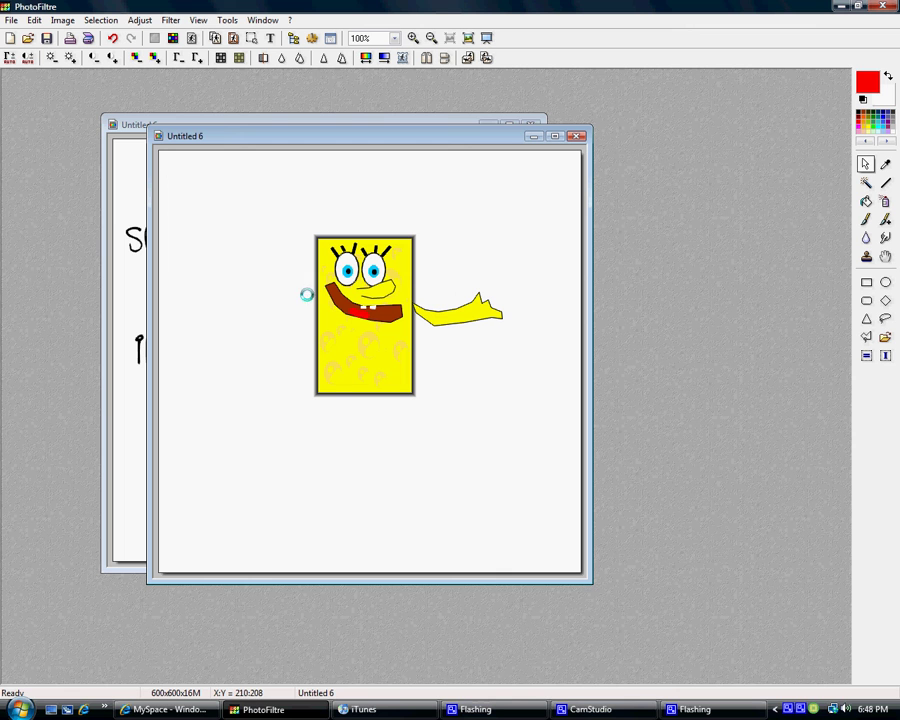
# Draw a freehand arm about 96 × 44 px on the body's left side, filled yellow with a 1 px black stroke.
pyautogui.moveTo(309, 296)
pyautogui.mouseDown()
pyautogui.moveTo(247, 311)
pyautogui.moveTo(262, 310)
pyautogui.moveTo(253, 309)
pyautogui.moveTo(250, 325)
pyautogui.moveTo(262, 327)
pyautogui.mouseUp()
pyautogui.rightClick(275, 301)
pyautogui.click(315, 313)
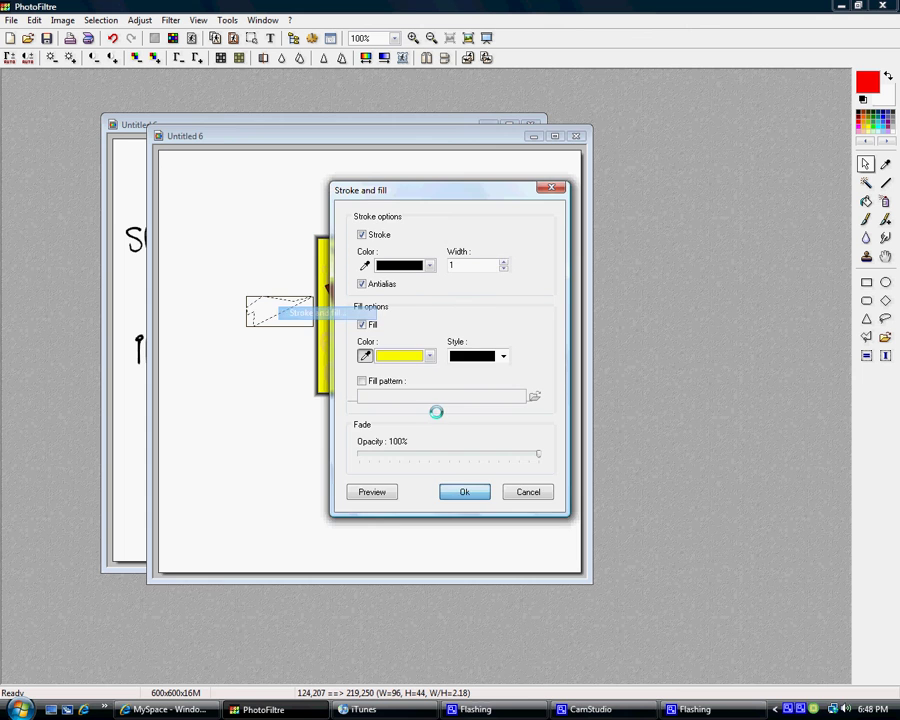
pyautogui.click(464, 489)
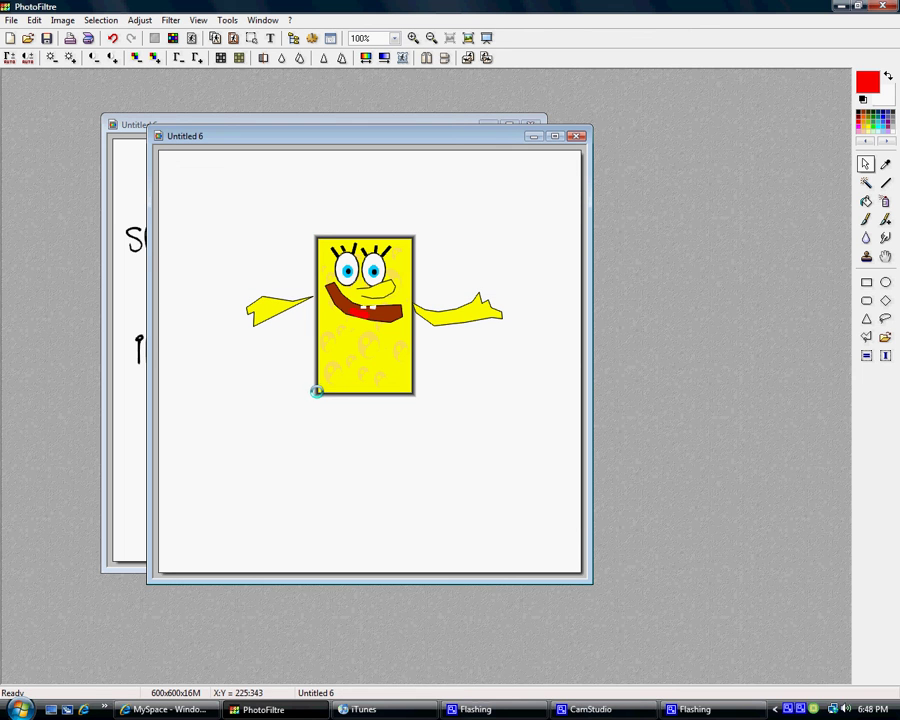
# Add pants about 137 × 42 px across the bottom of the body, filled dark red without a stroke.
pyautogui.moveTo(316, 391)
pyautogui.mouseDown()
pyautogui.moveTo(315, 357)
pyautogui.moveTo(318, 365)
pyautogui.moveTo(412, 364)
pyautogui.moveTo(410, 392)
pyautogui.mouseUp()
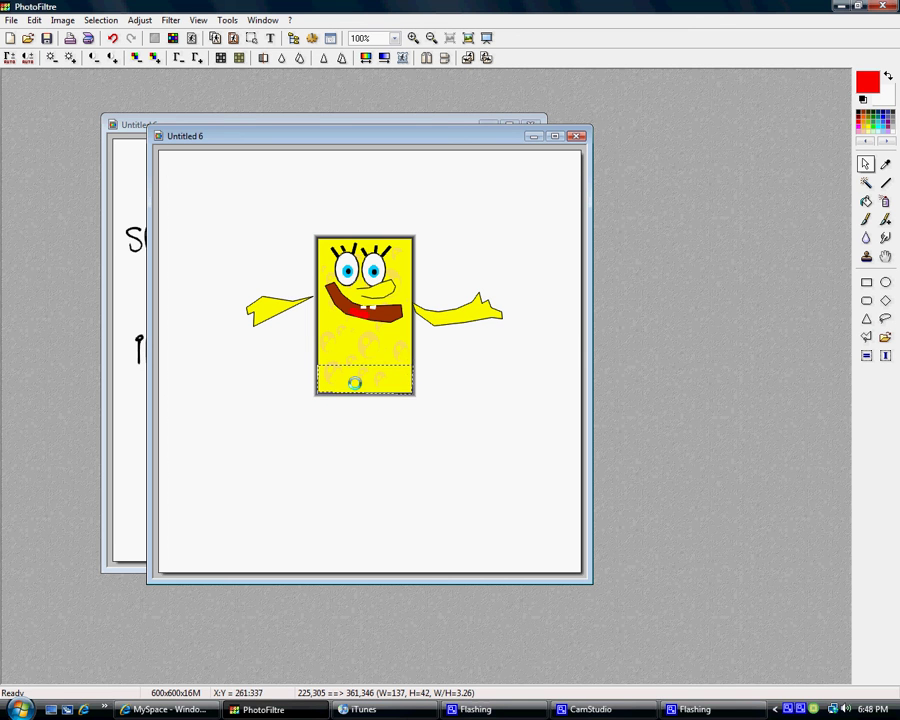
pyautogui.rightClick(370, 386)
pyautogui.click(370, 386)
pyautogui.click(429, 356)
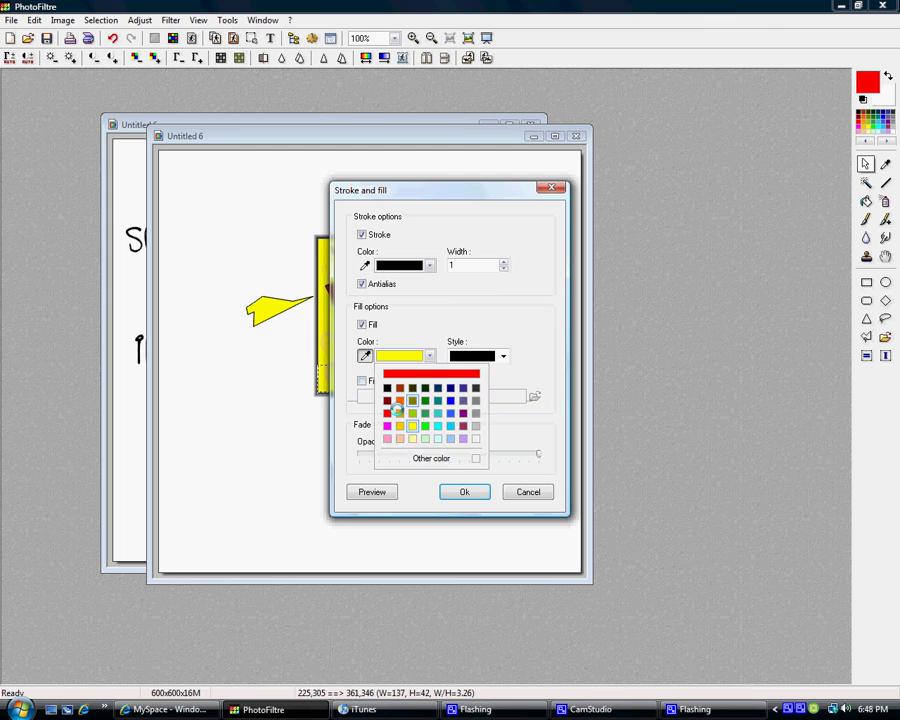
pyautogui.click(393, 383)
pyautogui.click(363, 234)
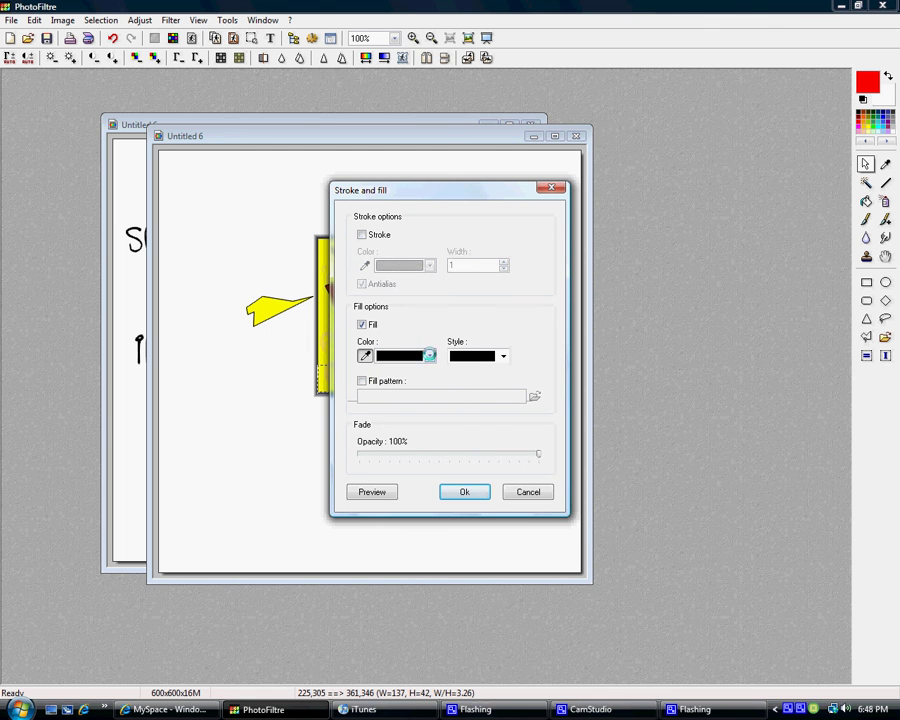
pyautogui.click(429, 356)
pyautogui.click(395, 393)
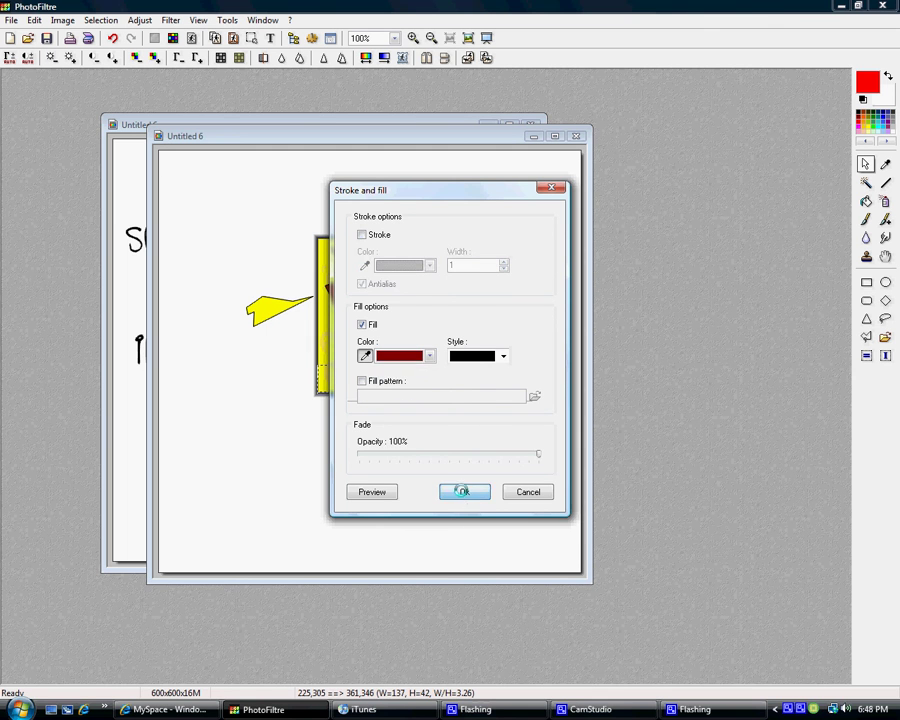
pyautogui.click(463, 490)
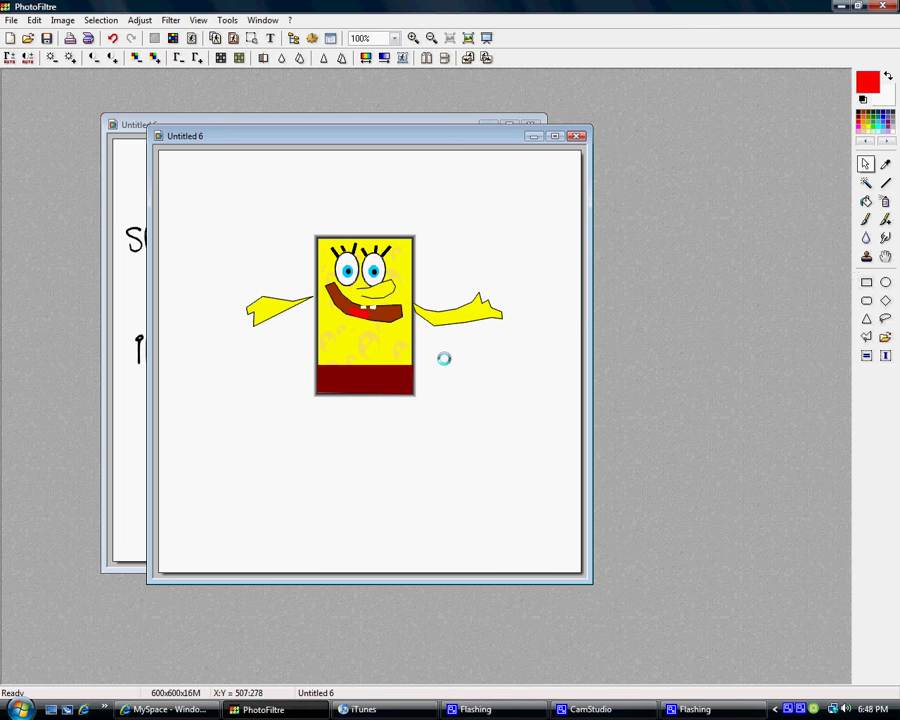
# Add a shirt strip about 134 × 21 px across the upper half of the pants, filled white without a stroke.
pyautogui.moveTo(321, 366); pyautogui.dragTo(399, 370)
pyautogui.rightClick(399, 370)
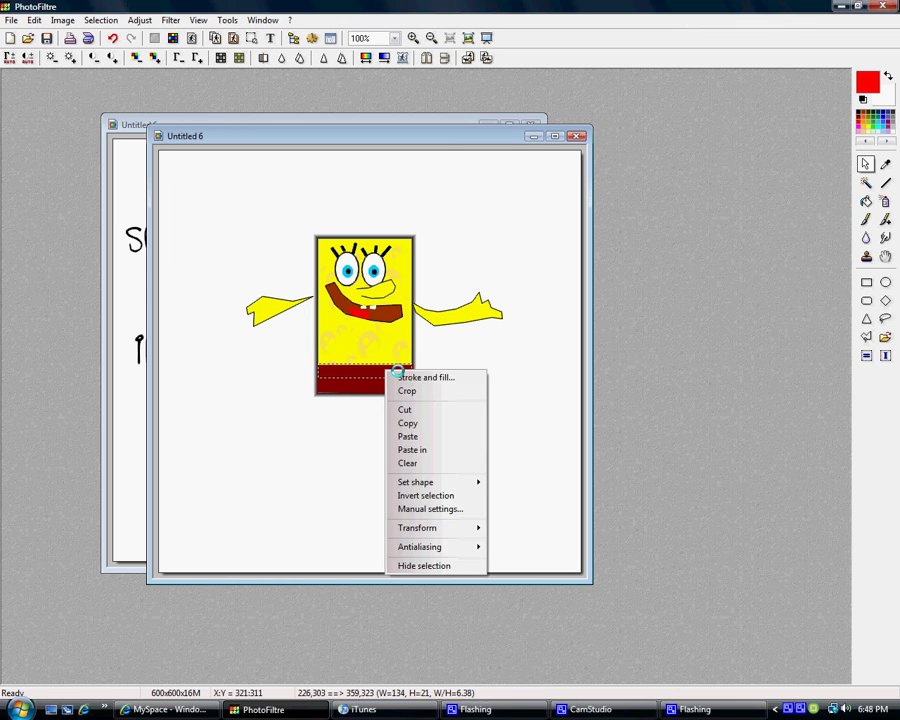
pyautogui.click(405, 377)
pyautogui.click(428, 356)
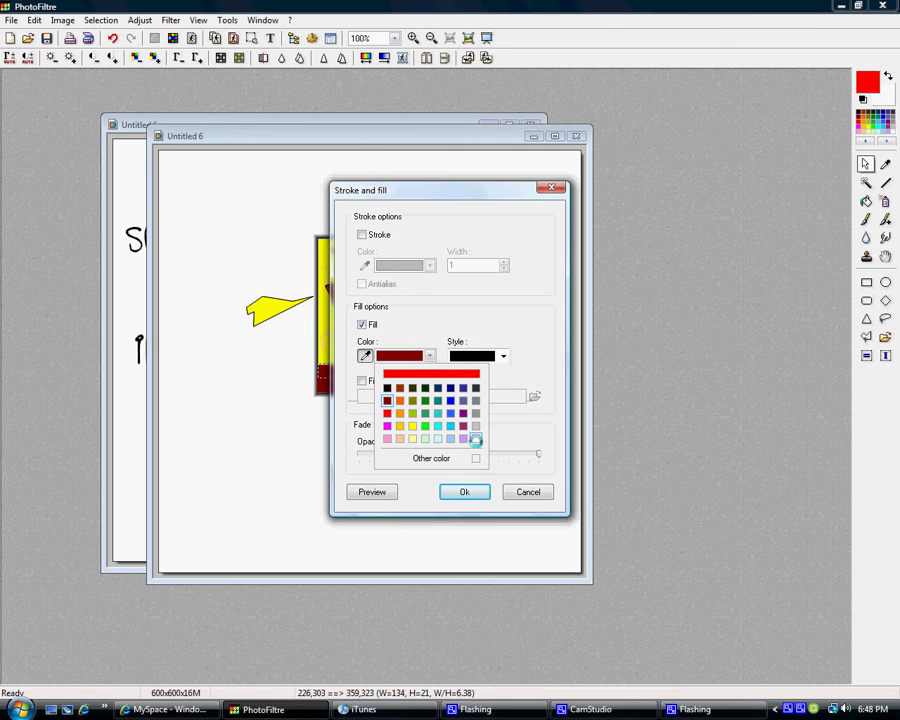
pyautogui.click(474, 439)
pyautogui.click(464, 490)
pyautogui.click(483, 487)
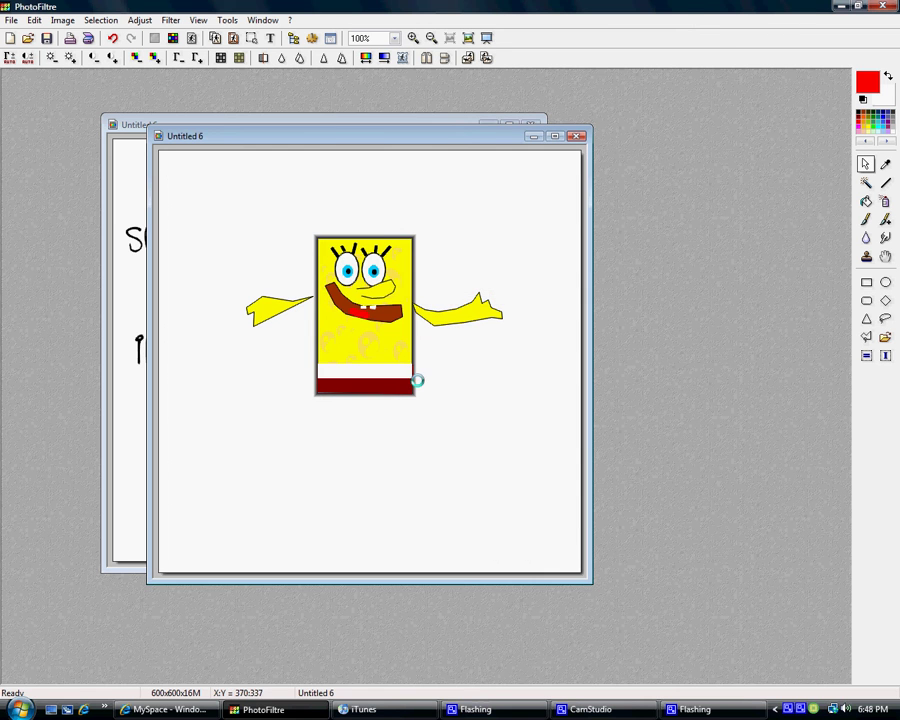
# Paint a red tie with the brush in the middle of the white shirt, reaching down onto the pants.
pyautogui.scroll(2, 418, 380)
pyautogui.click(866, 219)
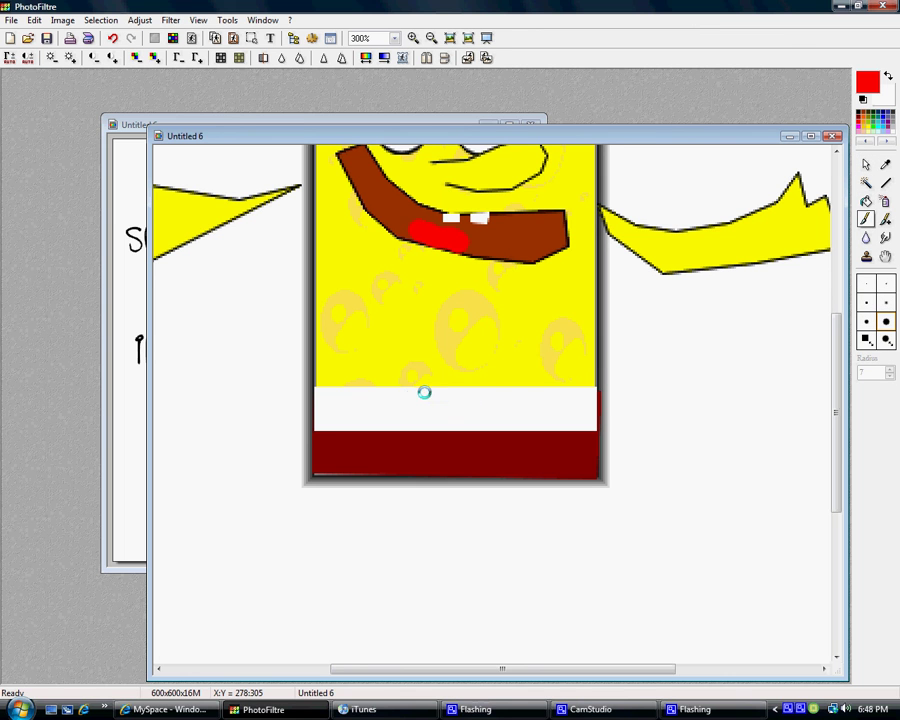
pyautogui.moveTo(430, 390)
pyautogui.mouseDown()
pyautogui.moveTo(469, 389)
pyautogui.moveTo(446, 388)
pyautogui.moveTo(480, 388)
pyautogui.moveTo(458, 403)
pyautogui.moveTo(457, 423)
pyautogui.moveTo(445, 406)
pyautogui.moveTo(466, 436)
pyautogui.moveTo(477, 407)
pyautogui.mouseUp()
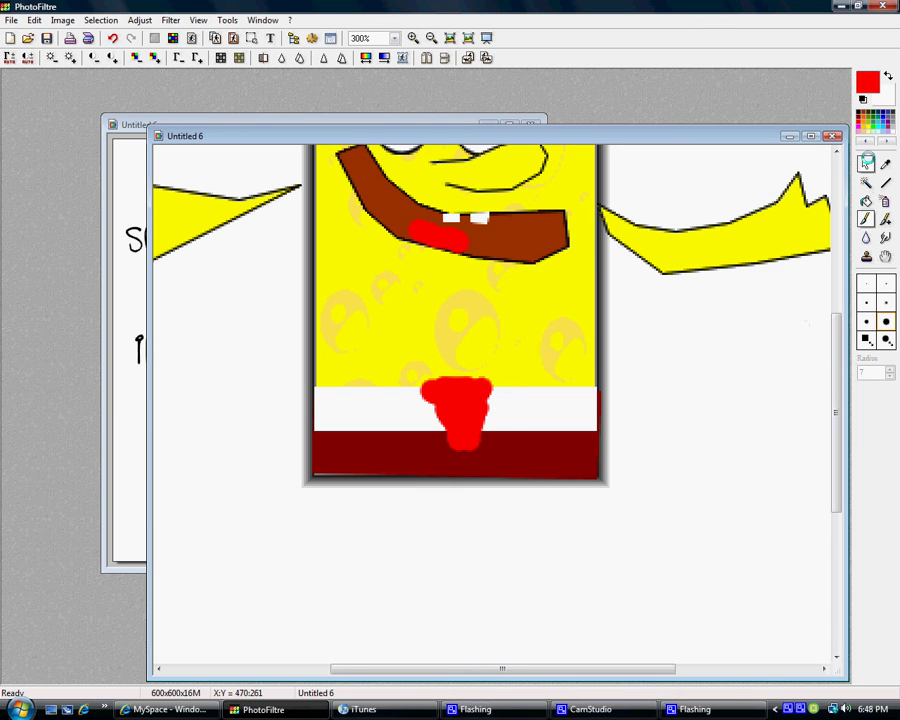
# Draw a dashed black belt across the pants with 4 px lines, three dashes left of the tie and two right of it.
pyautogui.click(865, 163)
pyautogui.click(860, 114)
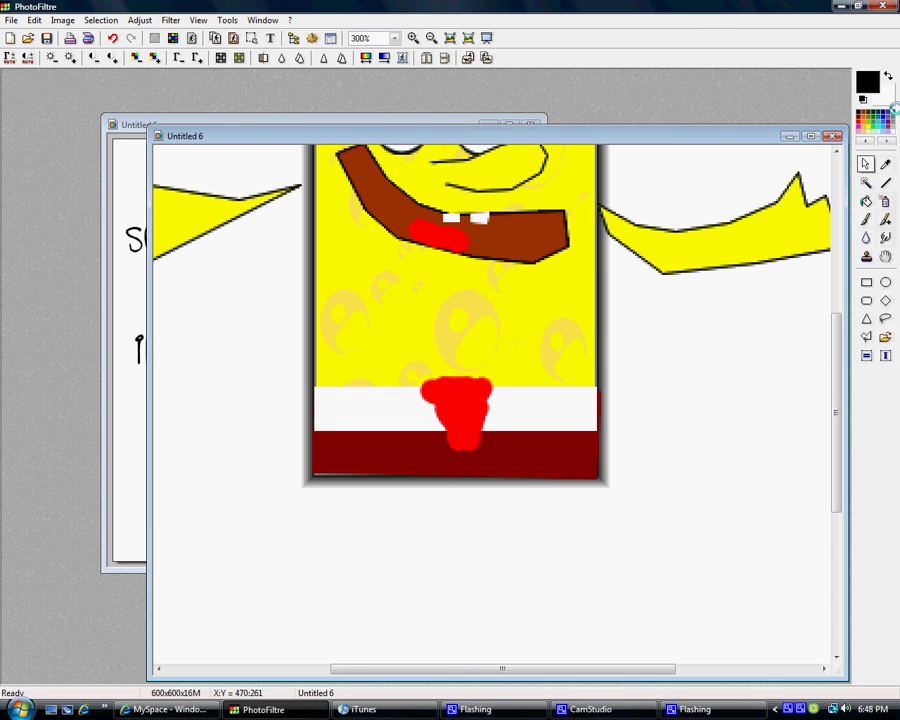
pyautogui.click(885, 182)
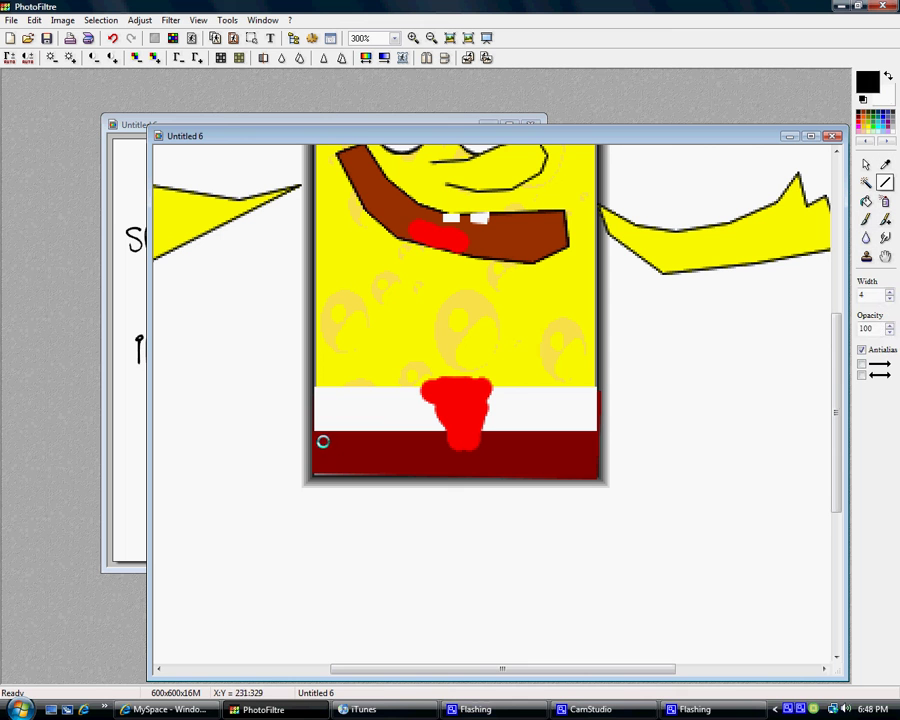
pyautogui.moveTo(323, 441); pyautogui.dragTo(393, 442)
pyautogui.moveTo(408, 442); pyautogui.dragTo(427, 442)
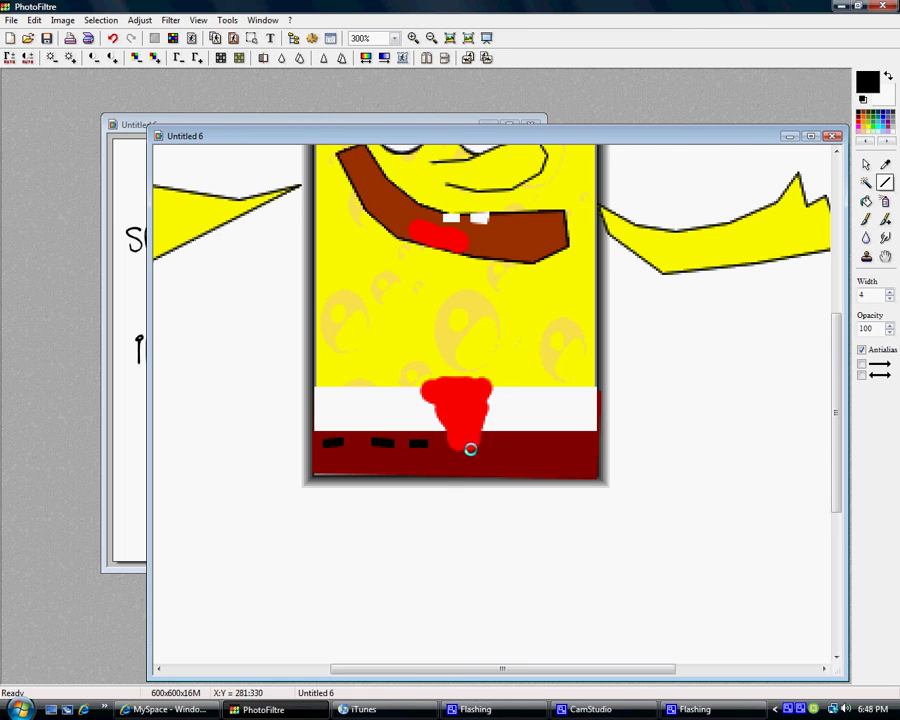
pyautogui.moveTo(493, 445); pyautogui.dragTo(577, 445)
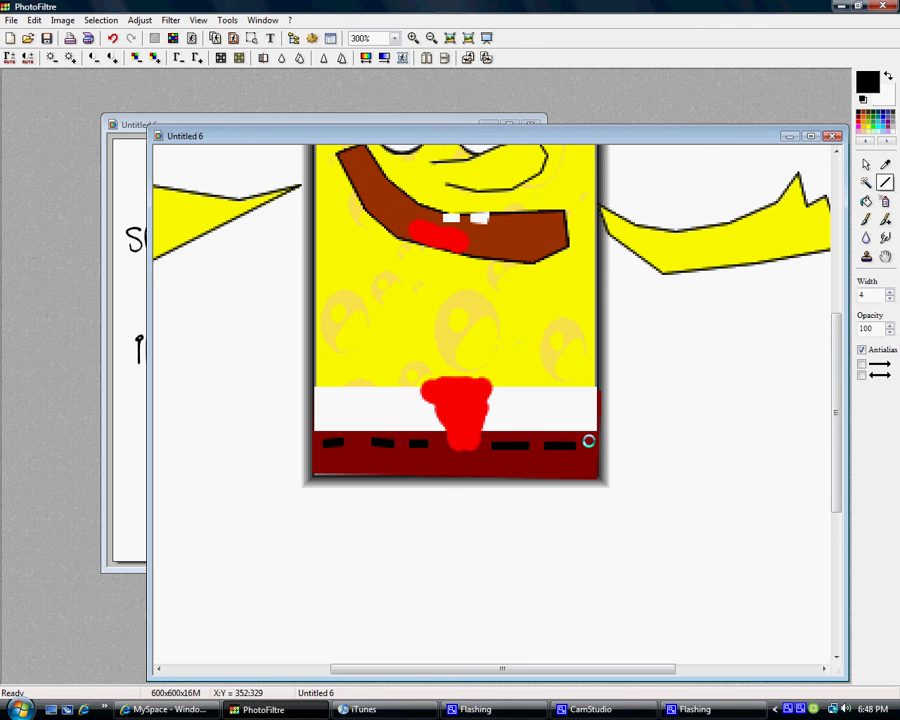
# Add a freehand leg about 52 × 86 px below the body's left side, filled yellow without a stroke, and clear the selection.
pyautogui.scroll(-2, 552, 467)
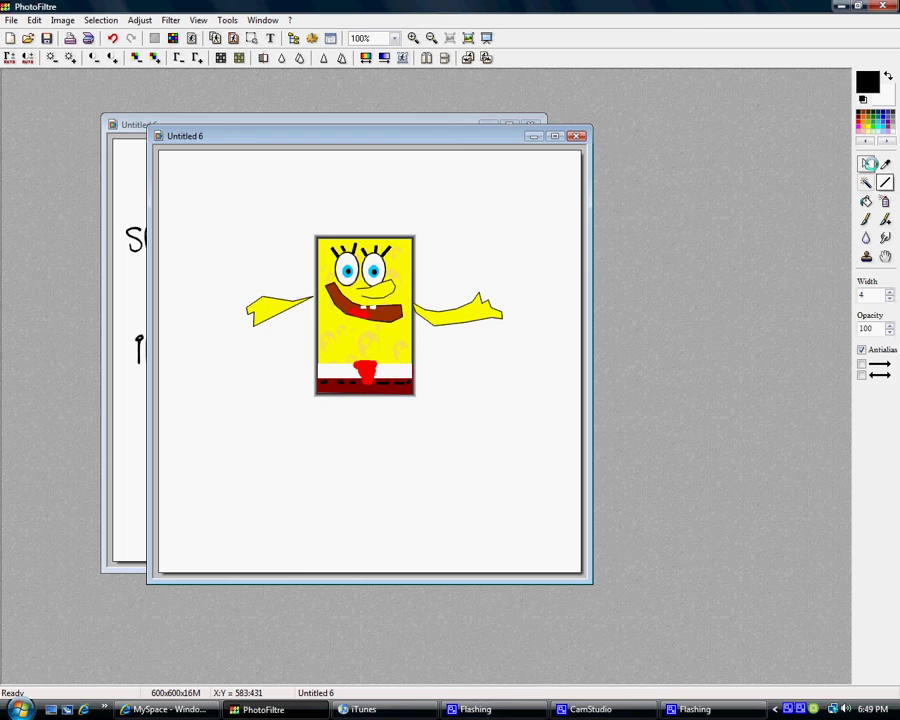
pyautogui.click(867, 164)
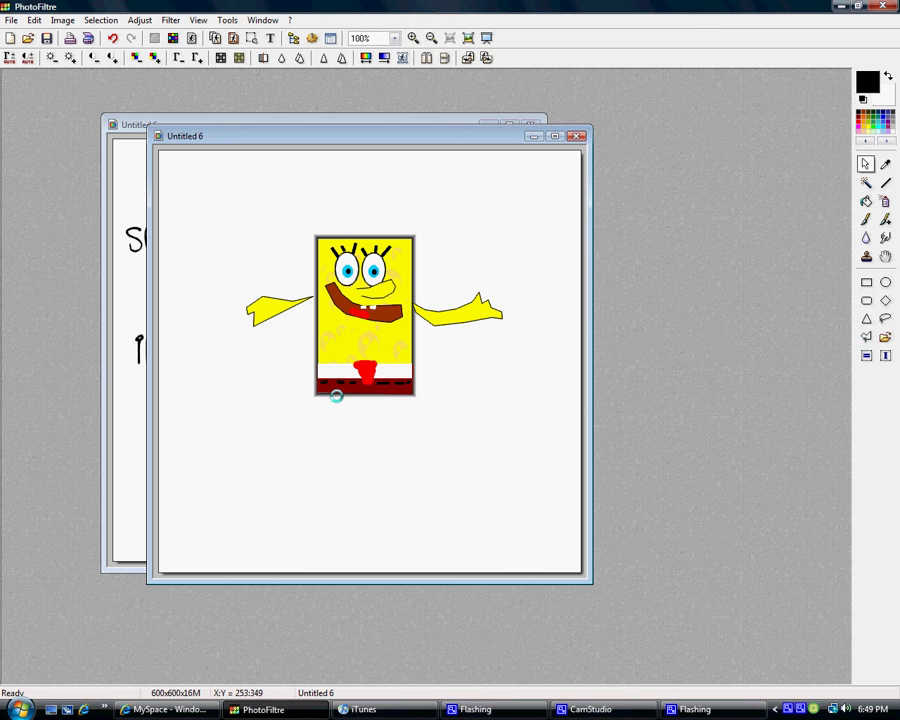
pyautogui.moveTo(336, 386)
pyautogui.mouseDown()
pyautogui.moveTo(315, 440)
pyautogui.moveTo(337, 413)
pyautogui.moveTo(315, 454)
pyautogui.moveTo(336, 454)
pyautogui.moveTo(352, 398)
pyautogui.moveTo(345, 410)
pyautogui.mouseUp()
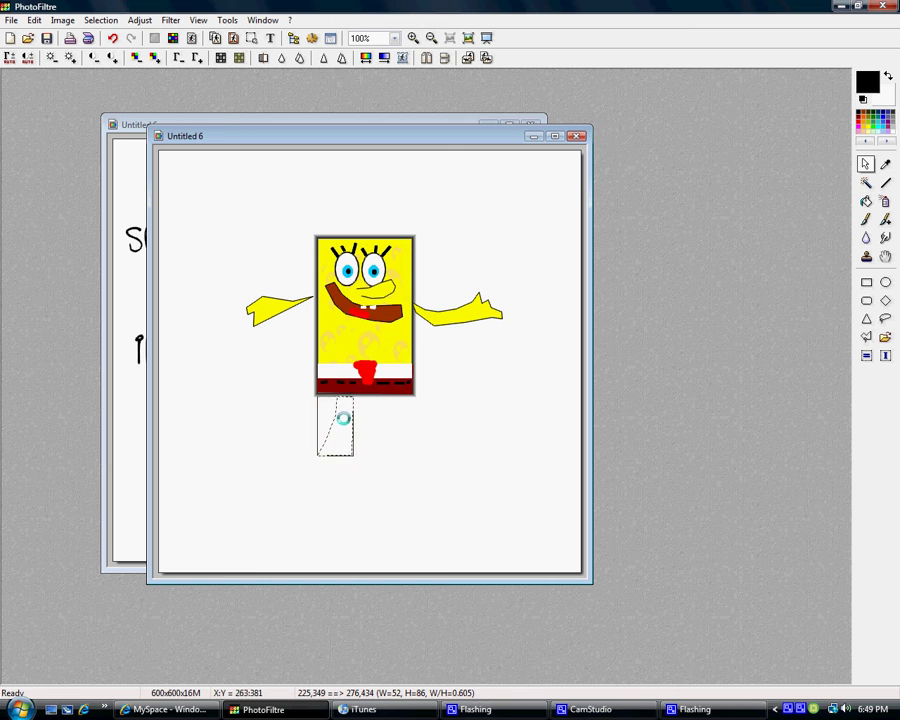
pyautogui.rightClick(348, 420)
pyautogui.click(378, 424)
pyautogui.click(431, 355)
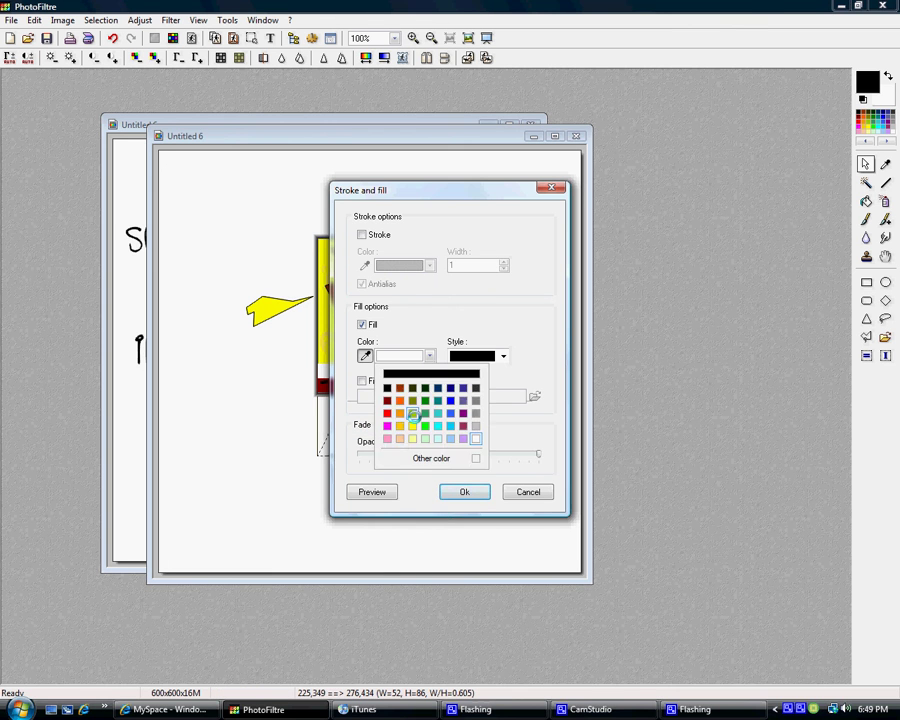
pyautogui.click(414, 414)
pyautogui.press('Return')
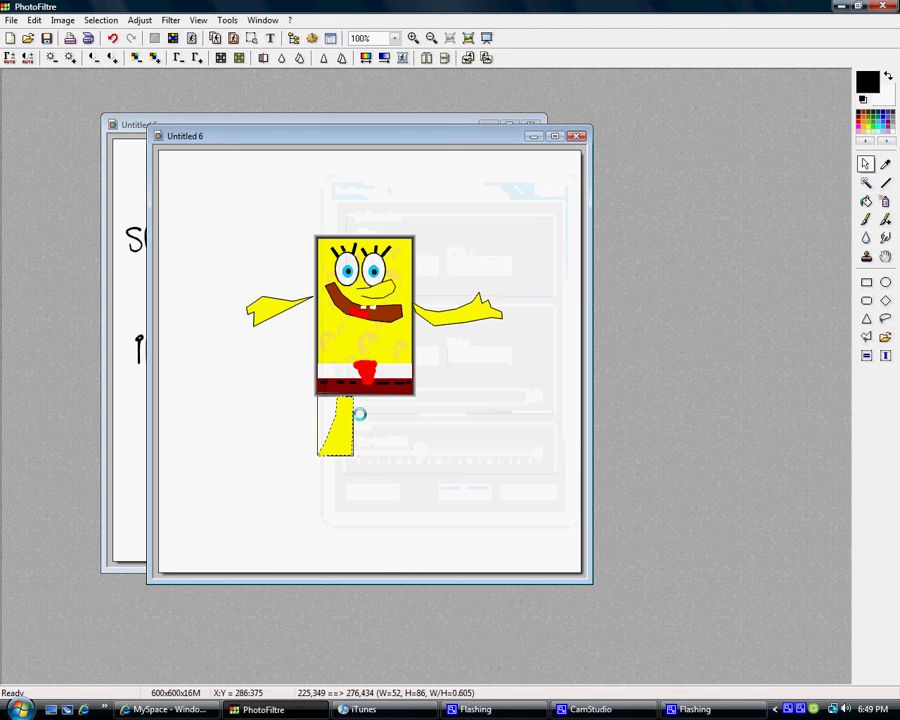
pyautogui.click(381, 390)
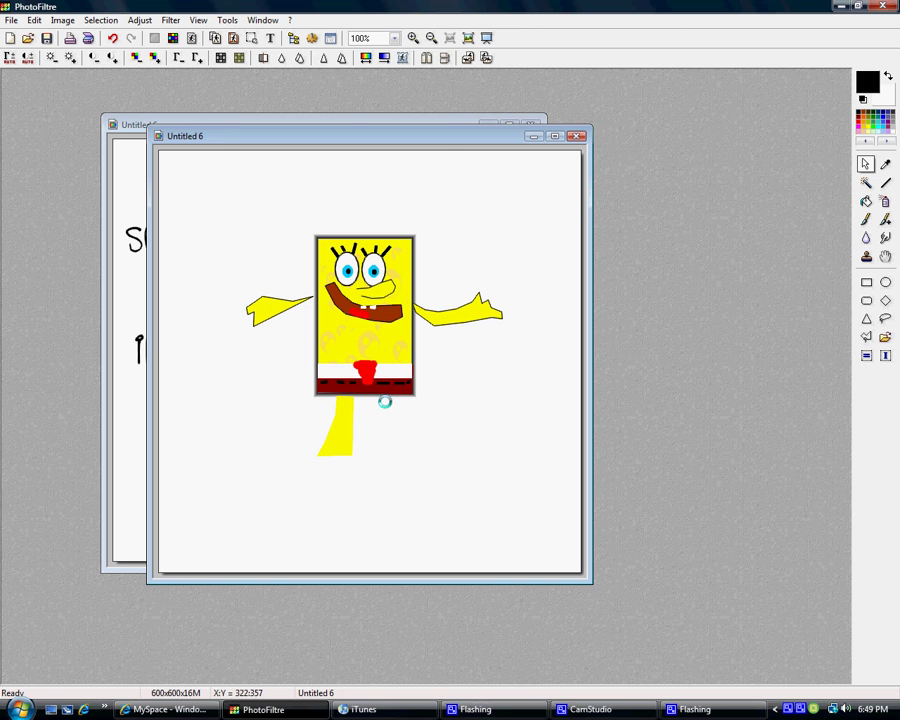
# Add a second freehand leg about 52 × 87 px below the body's right side, filled yellow without a stroke.
pyautogui.moveTo(384, 401)
pyautogui.mouseDown()
pyautogui.moveTo(388, 460)
pyautogui.moveTo(422, 462)
pyautogui.moveTo(394, 438)
pyautogui.moveTo(400, 397)
pyautogui.moveTo(392, 400)
pyautogui.mouseUp()
pyautogui.rightClick(390, 402)
pyautogui.click(434, 413)
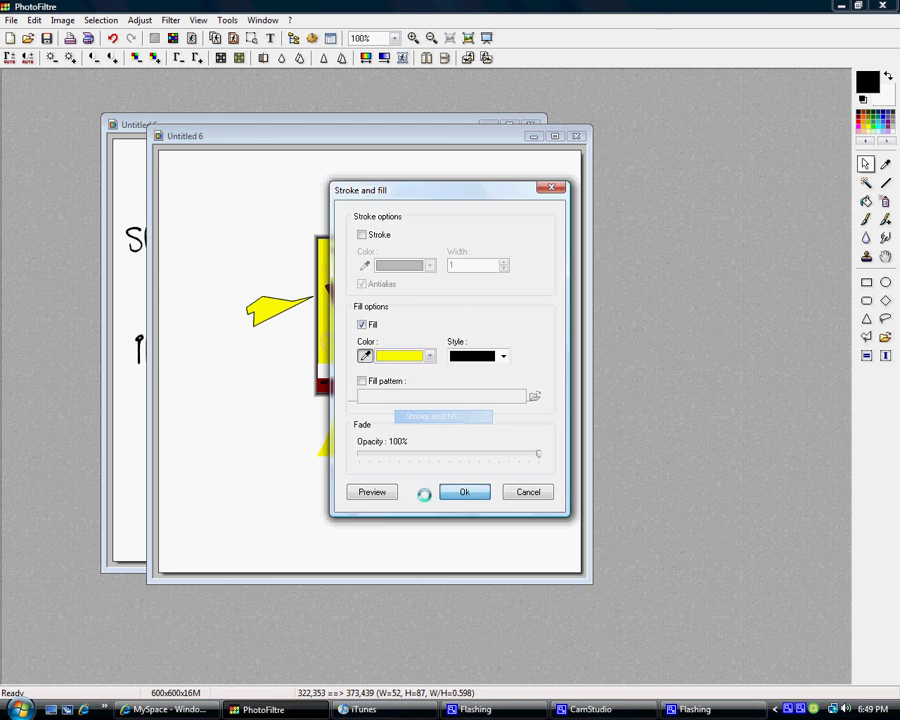
pyautogui.click(466, 489)
# Add the black caption "EVIL SPONGEBOB! HA!" to the image, place it just below the legs and validate the text.
pyautogui.click(272, 38)
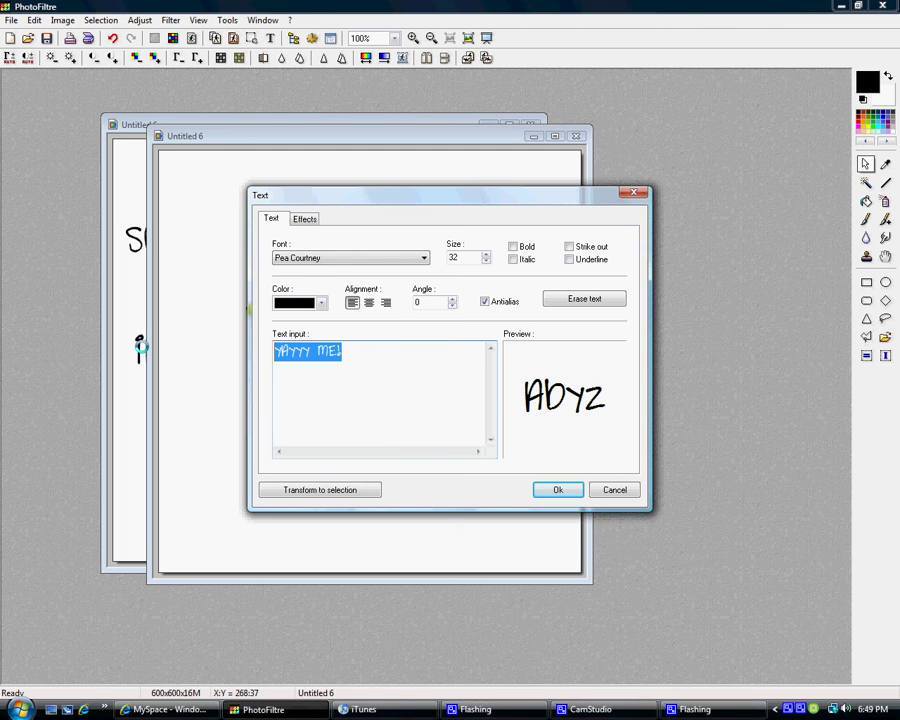
pyautogui.write('EVIL SPONGEBOB! HA!')
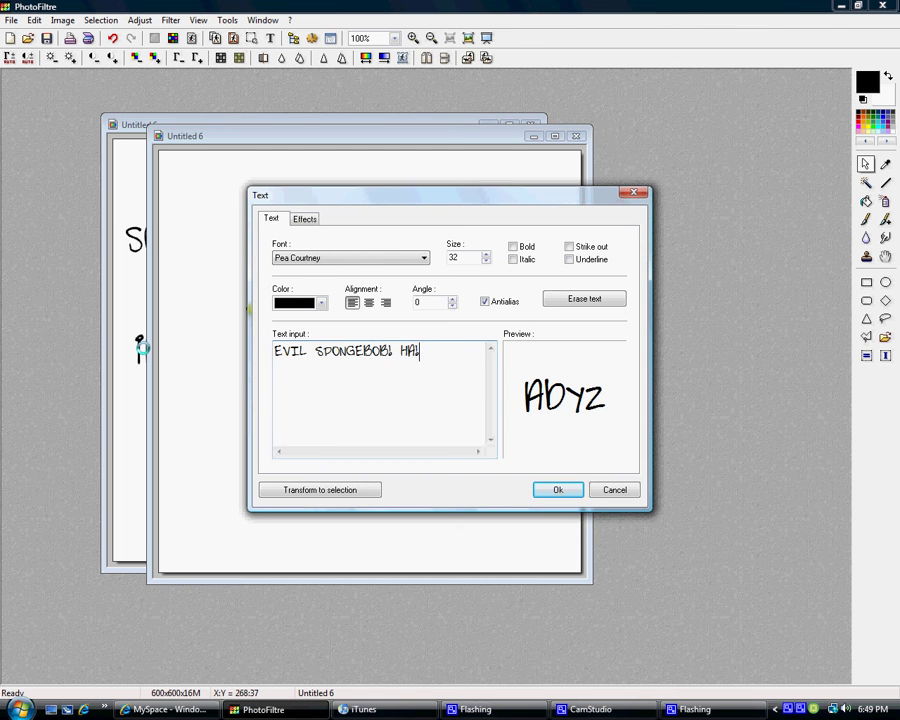
pyautogui.click(558, 489)
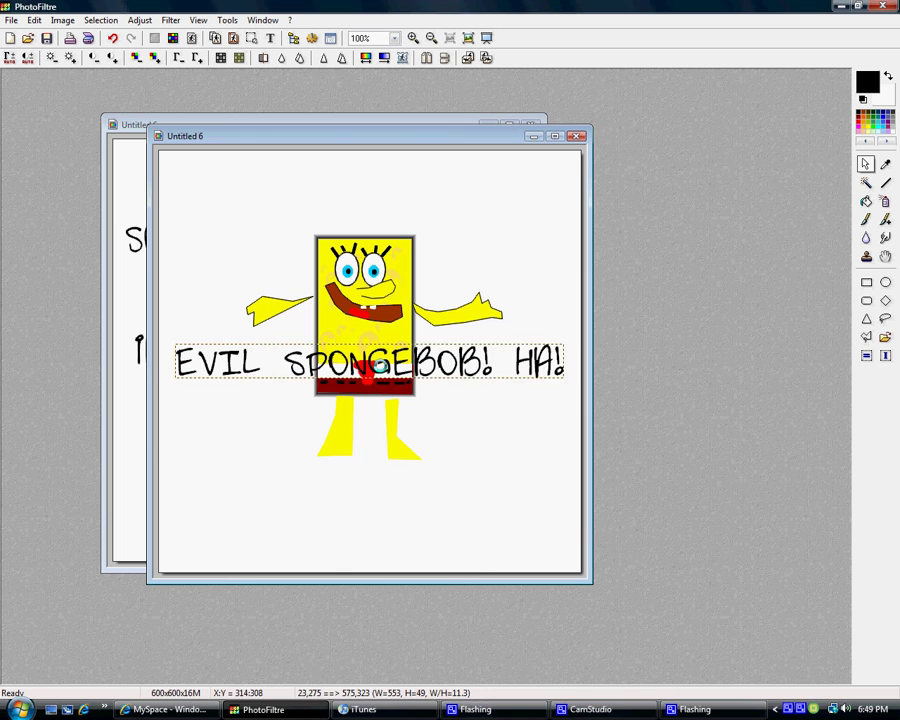
pyautogui.moveTo(377, 361); pyautogui.dragTo(374, 482)
pyautogui.rightClick(385, 484)
pyautogui.click(405, 491)
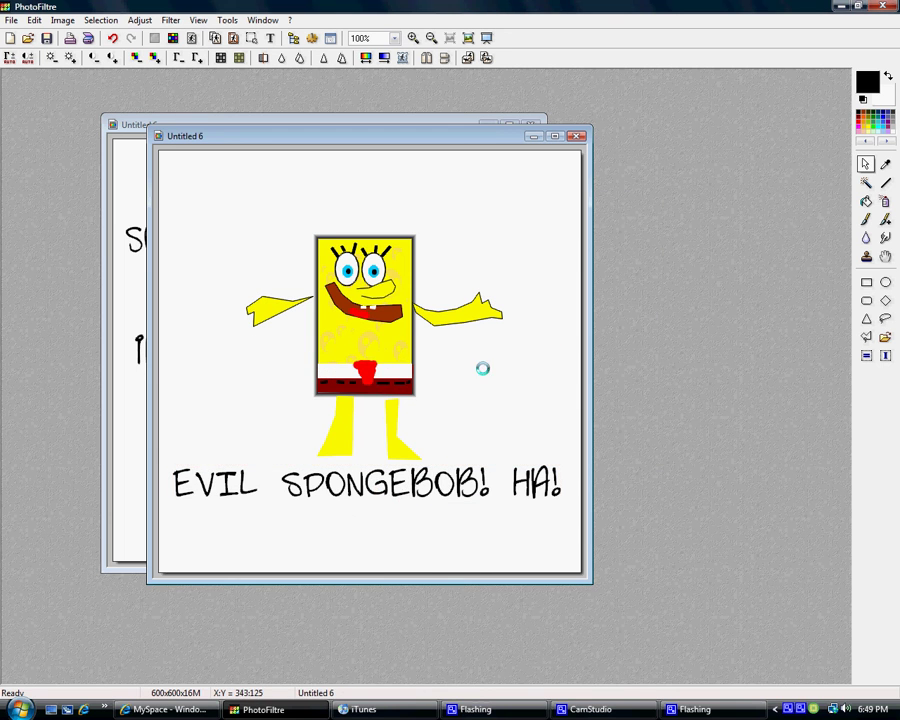